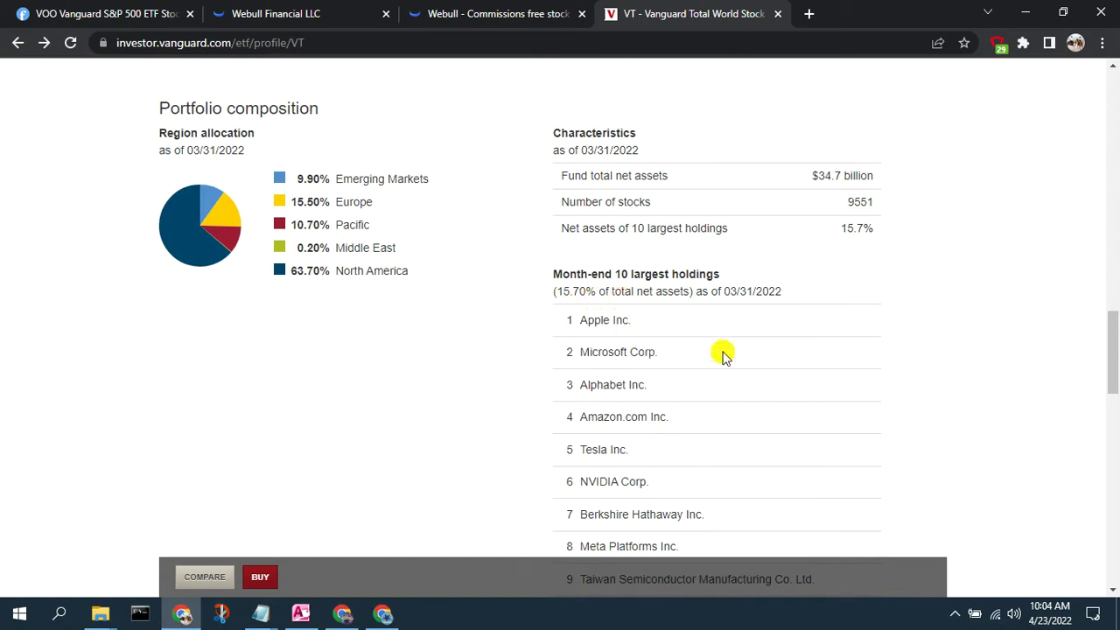
Review the Vanguard Total World Stock ETF (VT) profile from its portfolio composition back up to the overview
{"action": "scroll", "coordinate": [692, 344], "scroll_direction": "up", "scroll_amount": 4}
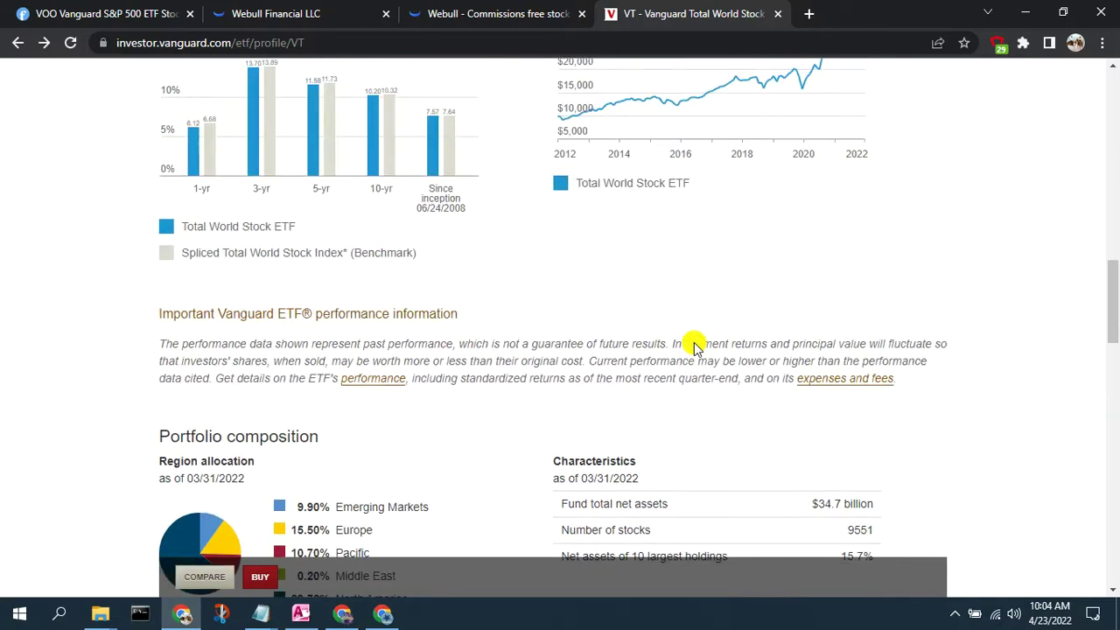
{"action": "scroll", "coordinate": [692, 344], "scroll_direction": "up", "scroll_amount": 7}
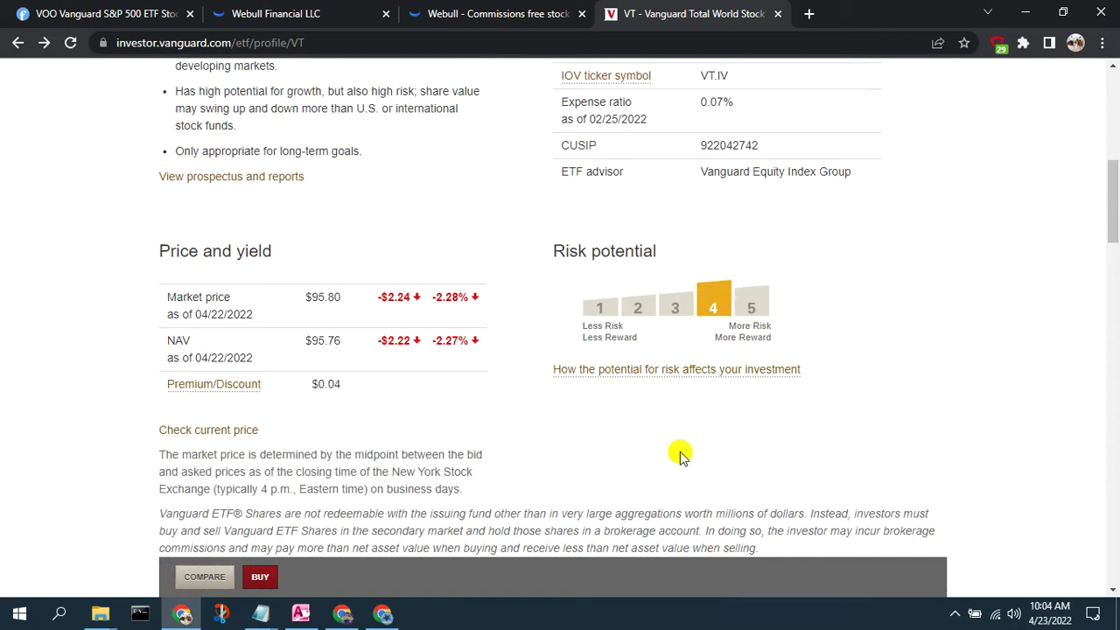
{"action": "scroll", "coordinate": [673, 451], "scroll_direction": "up", "scroll_amount": 4}
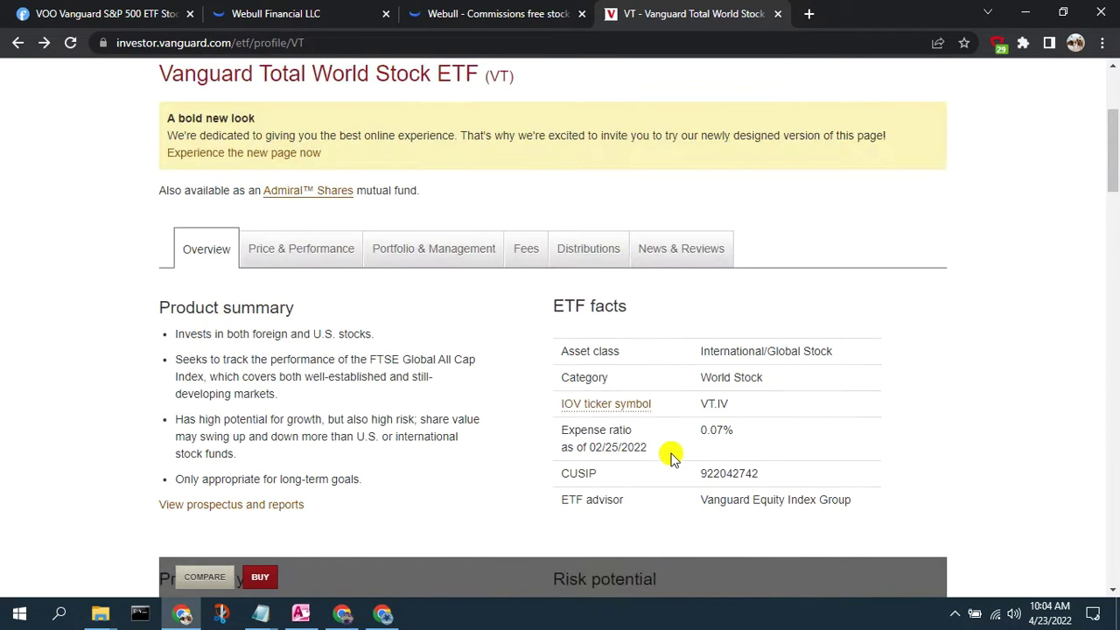
{"action": "scroll", "coordinate": [866, 215], "scroll_direction": "up", "scroll_amount": 1}
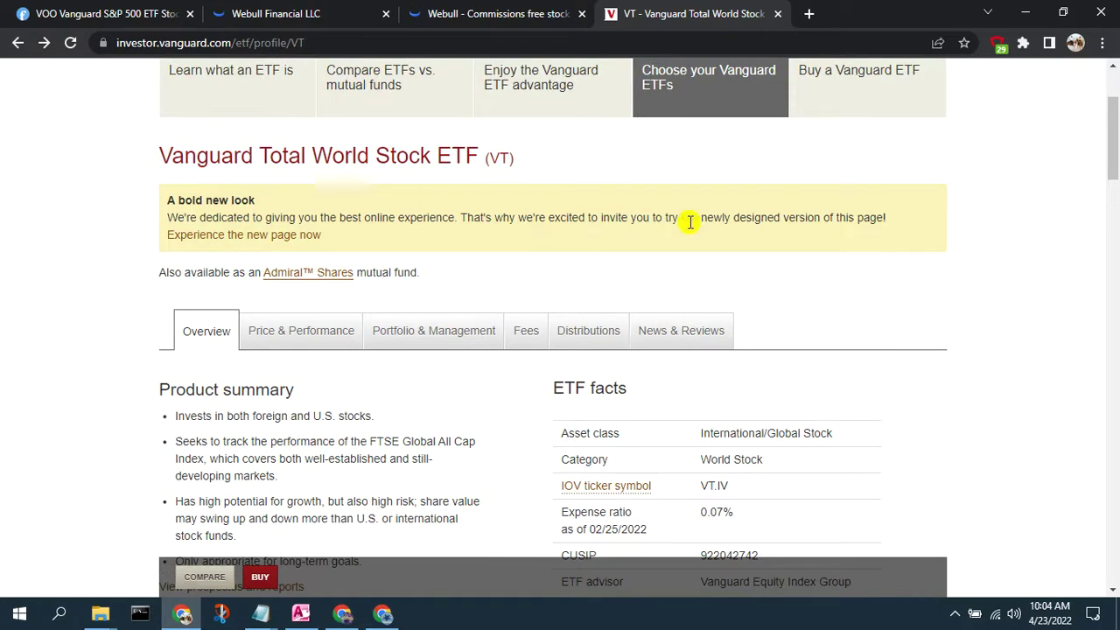
{"action": "scroll", "coordinate": [665, 244], "scroll_direction": "up", "scroll_amount": 2}
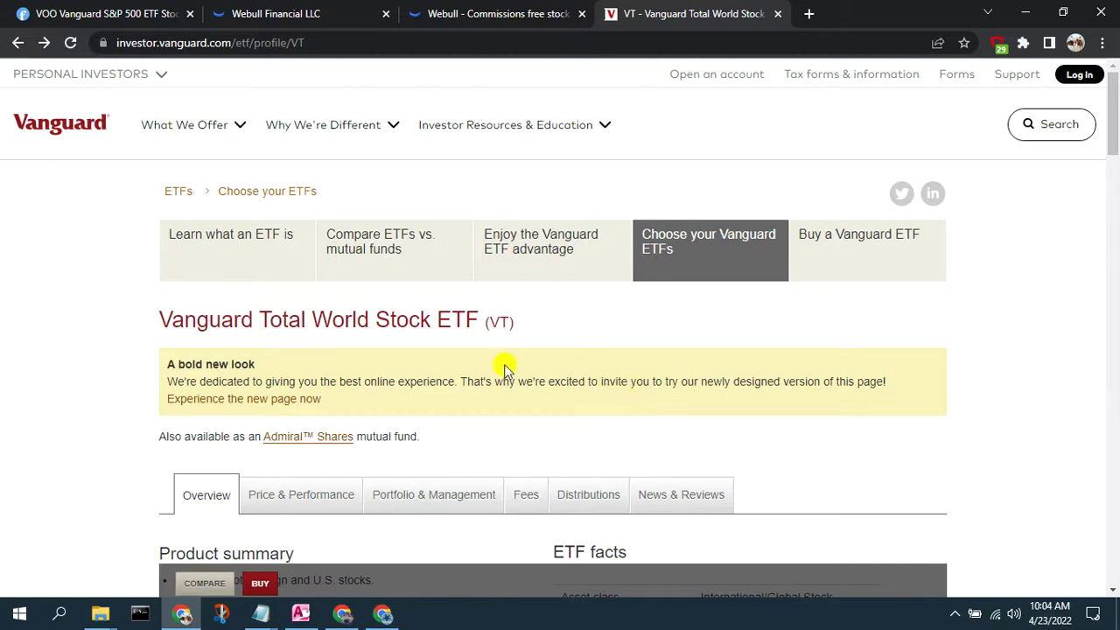
Consult the VOO vs VTI vs VT_1.txt notes in Notepad and examine the VTI profile's ETF facts, price and yield, and risk potential
{"action": "left_click", "coordinate": [268, 618]}
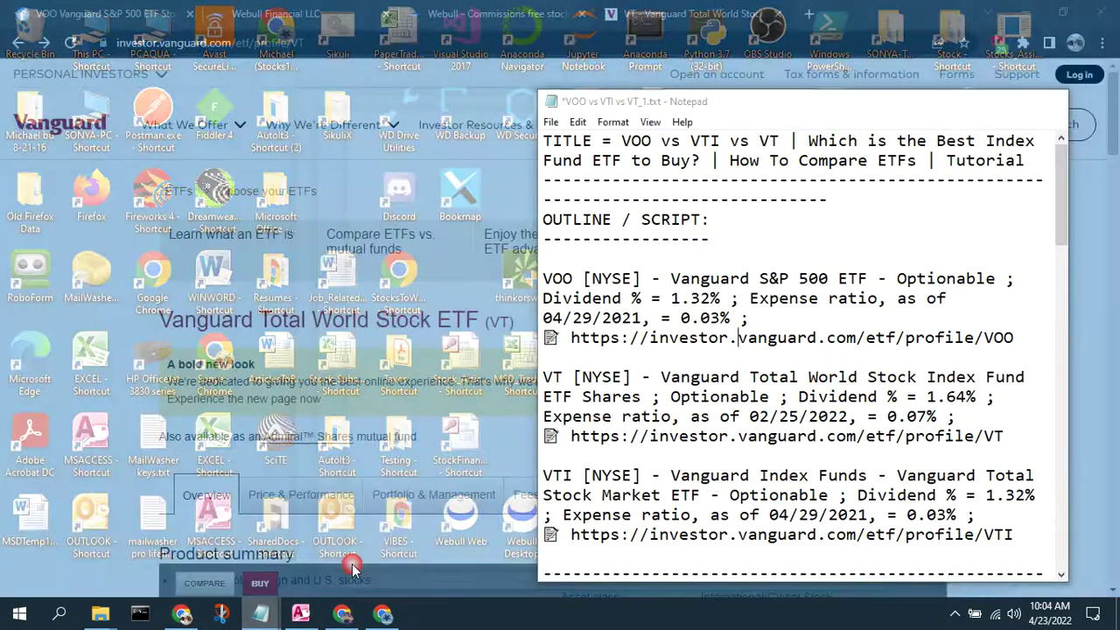
{"action": "left_click", "coordinate": [350, 563]}
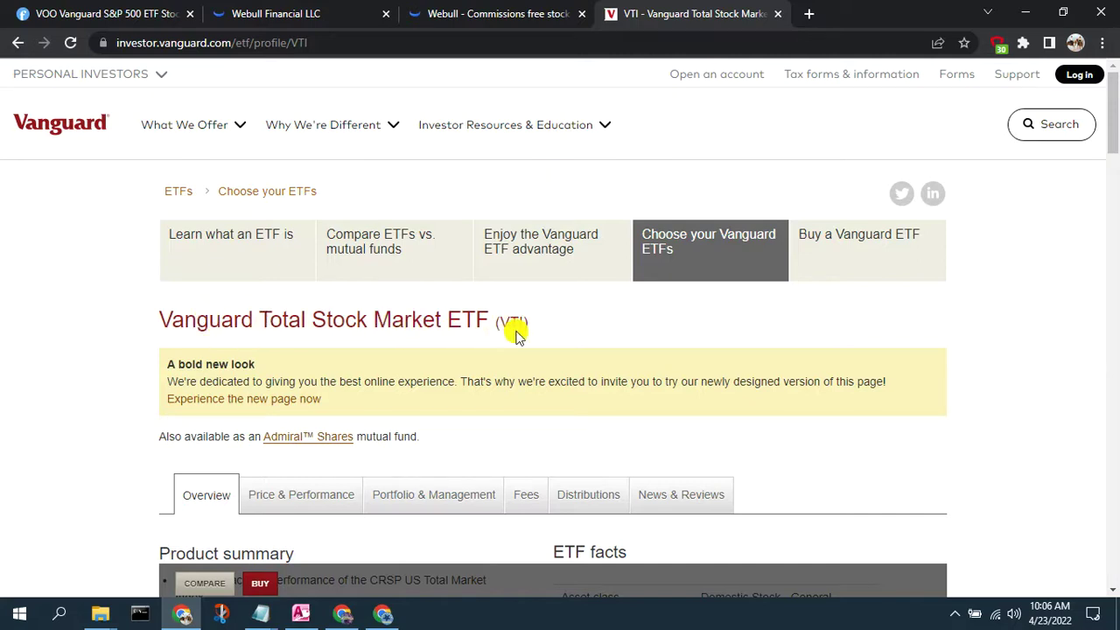
{"action": "scroll", "coordinate": [748, 371], "scroll_direction": "down", "scroll_amount": 3}
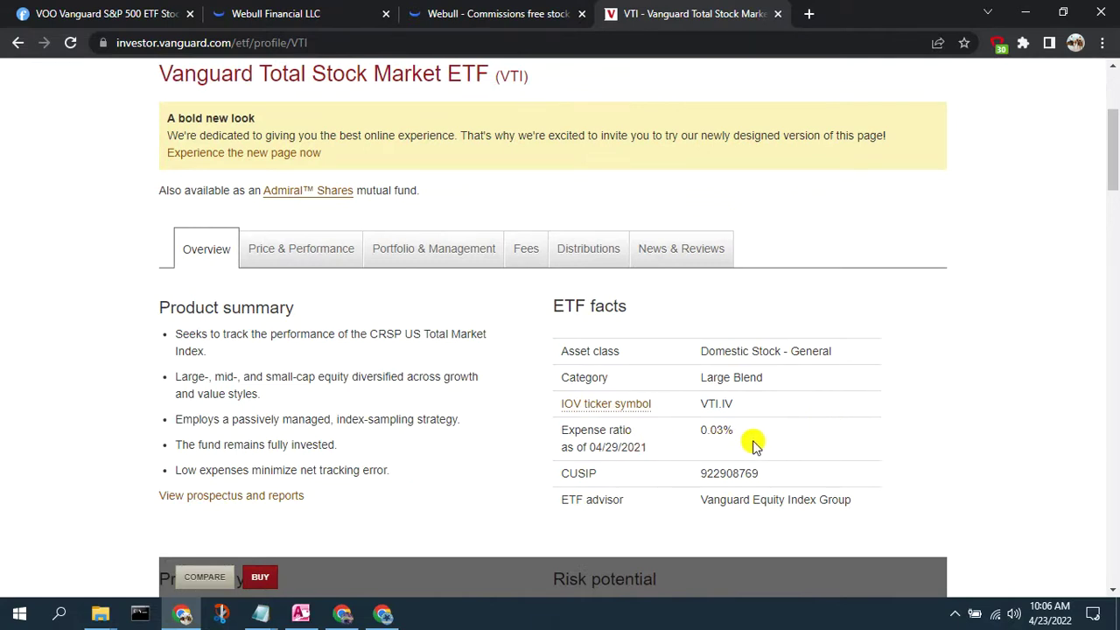
{"action": "scroll", "coordinate": [744, 442], "scroll_direction": "down", "scroll_amount": 2}
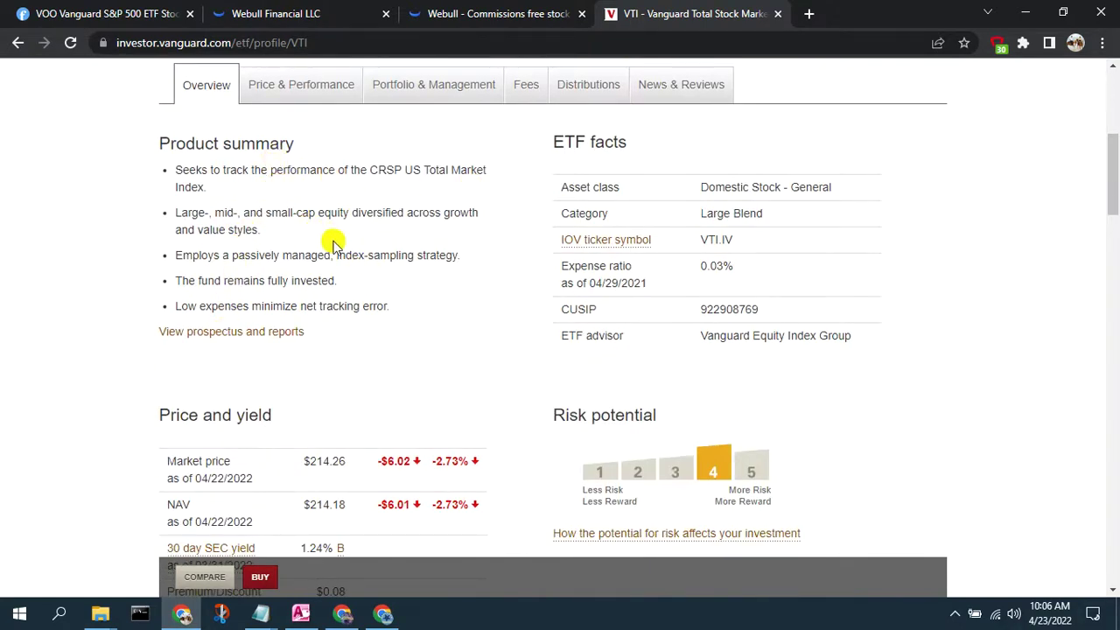
{"action": "scroll", "coordinate": [424, 343], "scroll_direction": "down", "scroll_amount": 1}
{"action": "scroll", "coordinate": [428, 341], "scroll_direction": "down", "scroll_amount": 2}
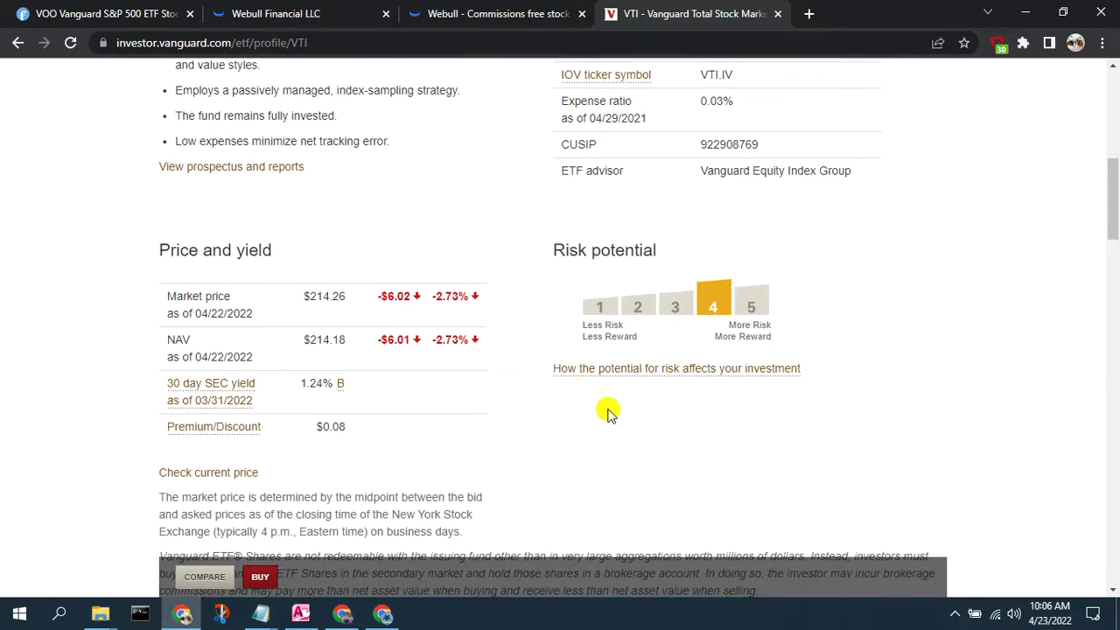
{"action": "scroll", "coordinate": [607, 412], "scroll_direction": "down", "scroll_amount": 3}
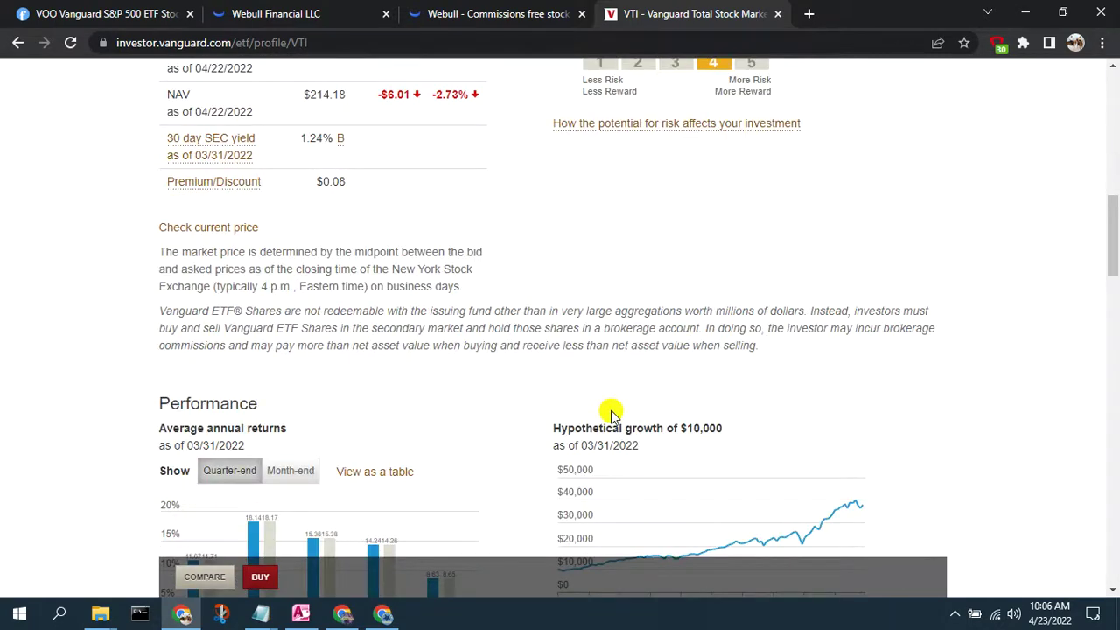
Examine the VTI fund's average annual returns, hypothetical growth chart, portfolio composition and ten largest holdings
{"action": "scroll", "coordinate": [610, 412], "scroll_direction": "down", "scroll_amount": 3}
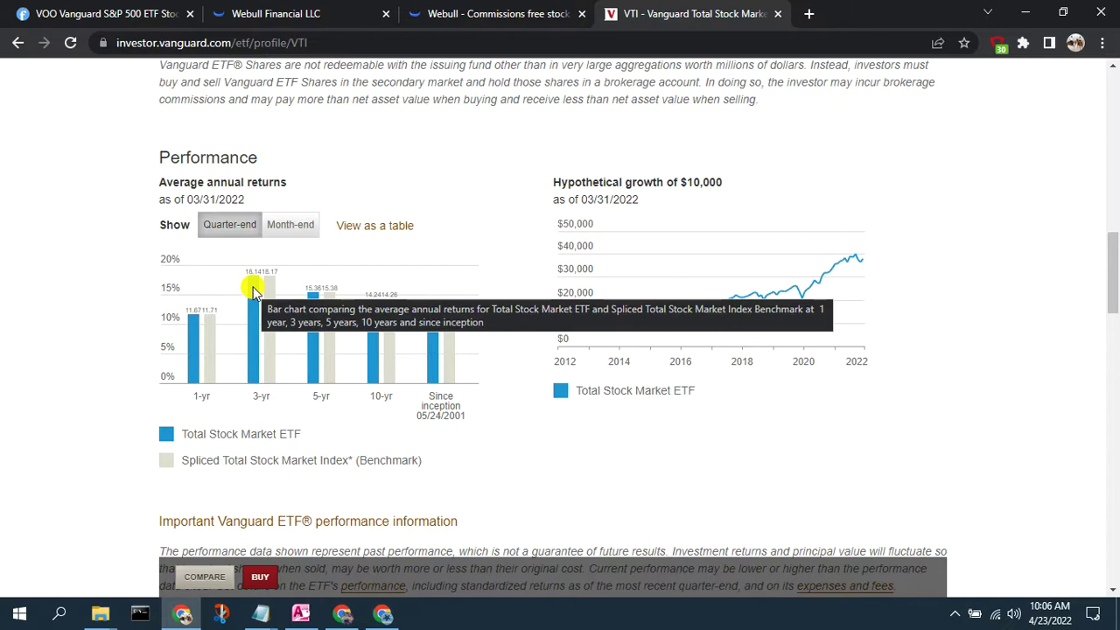
{"action": "mouse_move", "coordinate": [562, 326]}
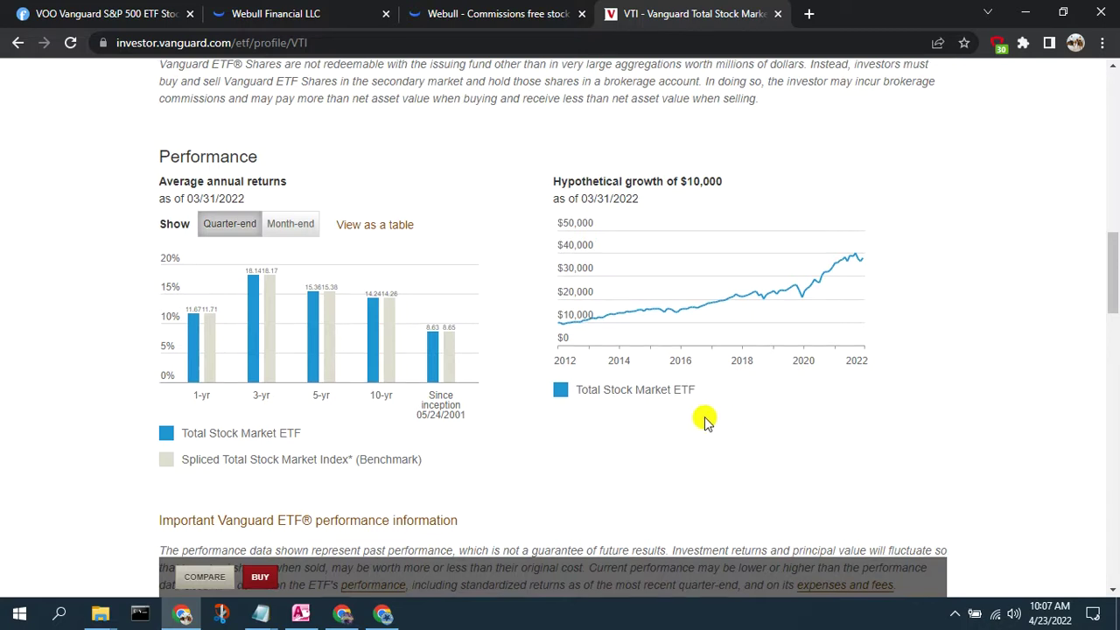
{"action": "scroll", "coordinate": [706, 421], "scroll_direction": "down", "scroll_amount": 5}
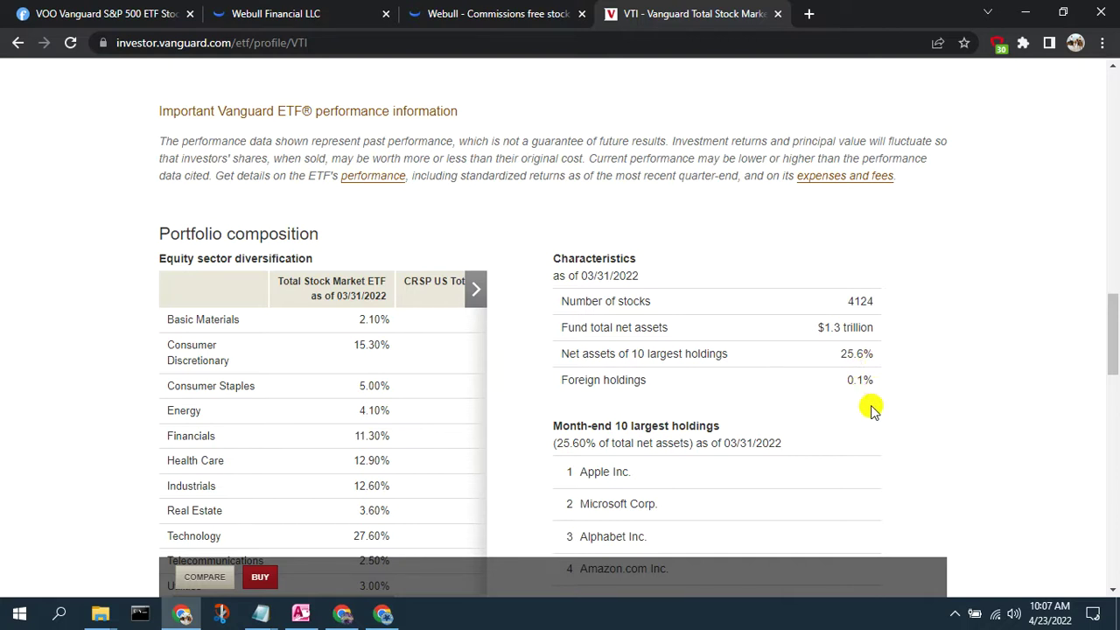
{"action": "scroll", "coordinate": [871, 407], "scroll_direction": "down", "scroll_amount": 2}
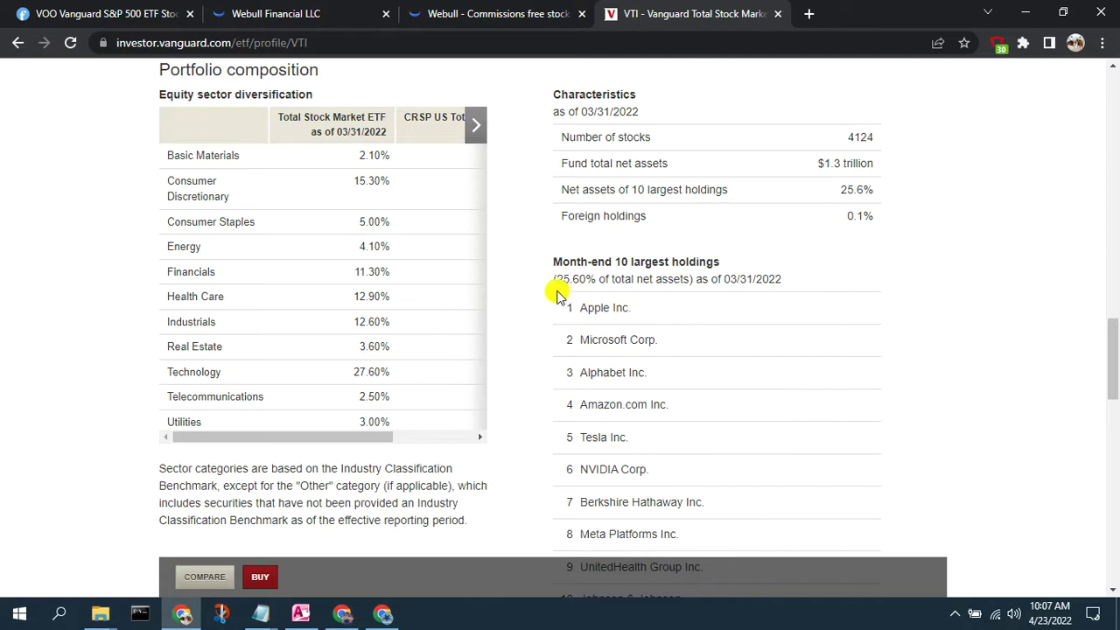
{"action": "scroll", "coordinate": [739, 350], "scroll_direction": "down", "scroll_amount": 2}
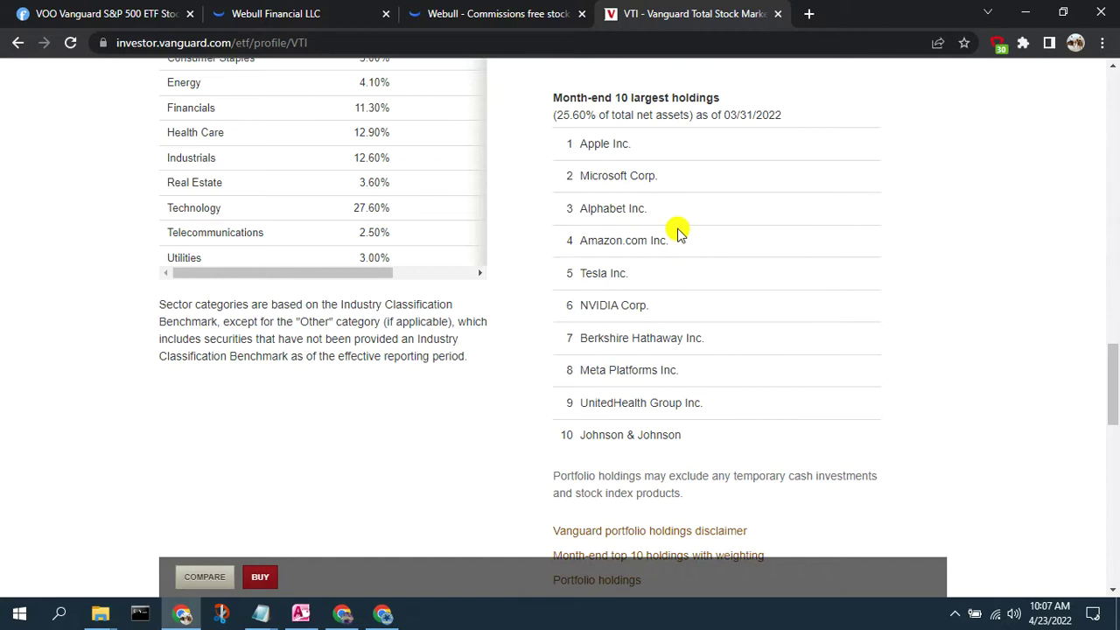
Look back over the VTI profile's portfolio characteristics and performance, returning to the fund's title
{"action": "scroll", "coordinate": [679, 232], "scroll_direction": "up", "scroll_amount": 3}
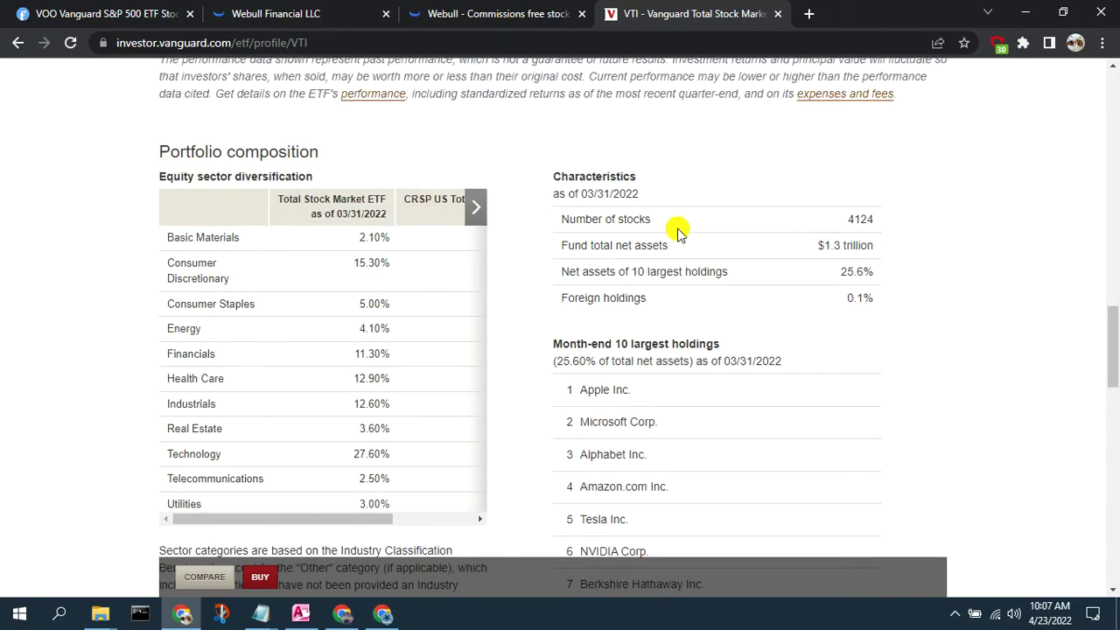
{"action": "scroll", "coordinate": [734, 214], "scroll_direction": "up", "scroll_amount": 2}
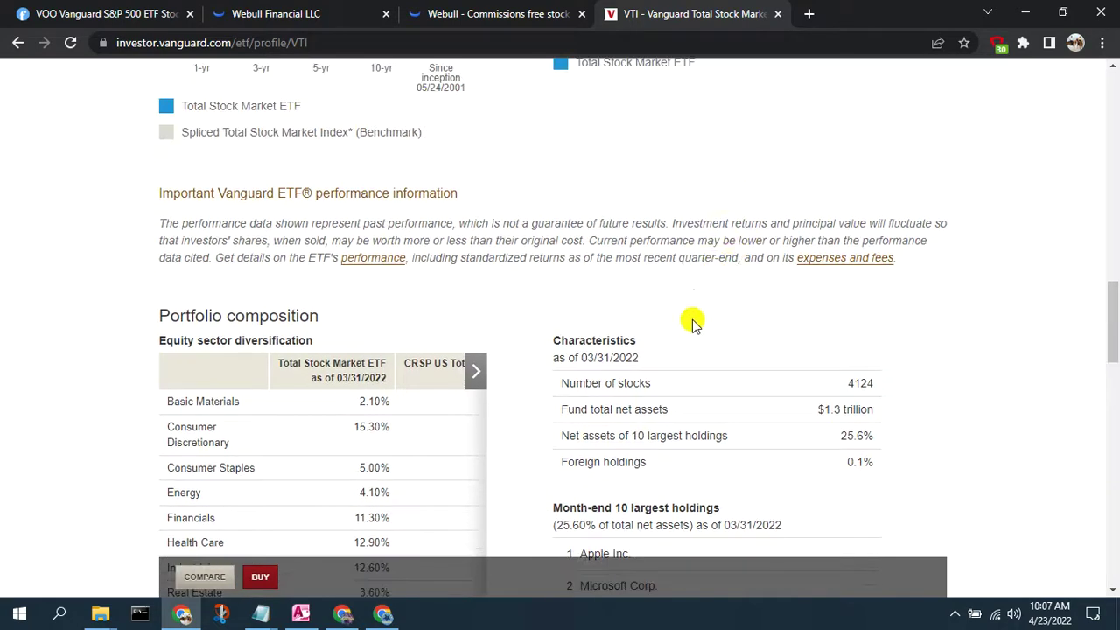
{"action": "scroll", "coordinate": [691, 321], "scroll_direction": "up", "scroll_amount": 3}
{"action": "scroll", "coordinate": [662, 385], "scroll_direction": "up", "scroll_amount": 2}
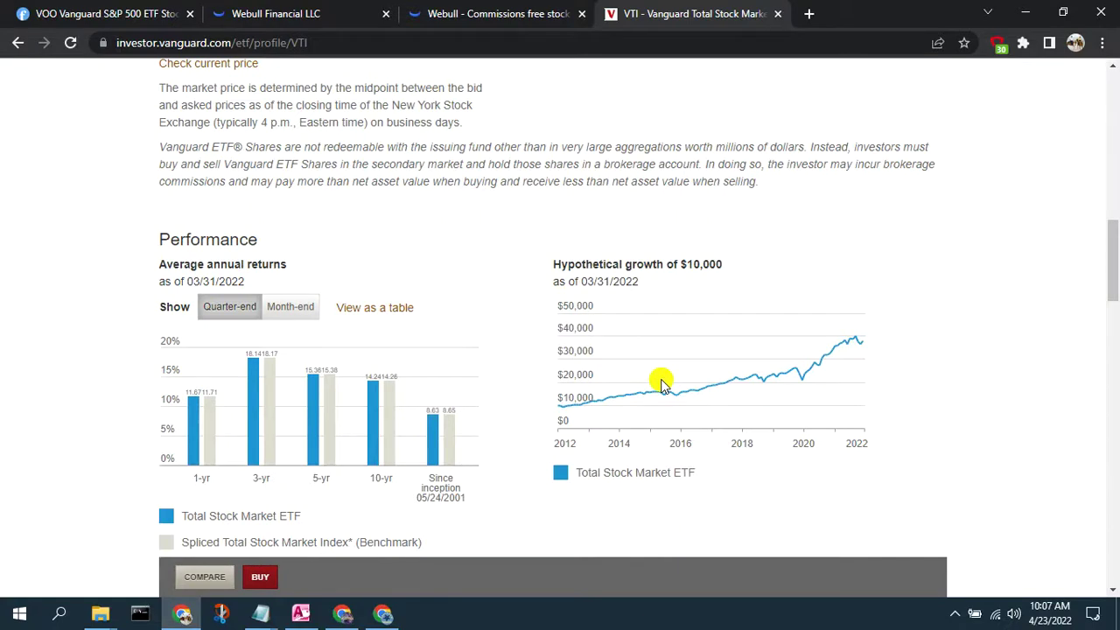
{"action": "scroll", "coordinate": [662, 385], "scroll_direction": "up", "scroll_amount": 4}
{"action": "scroll", "coordinate": [662, 384], "scroll_direction": "up", "scroll_amount": 8}
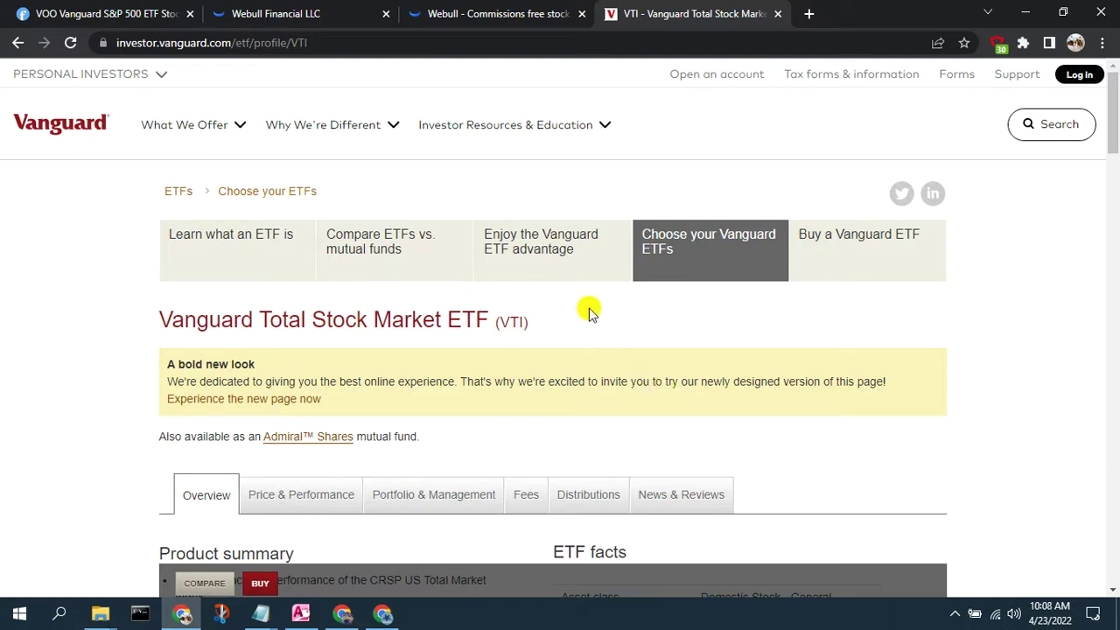
Switch to the VOO vs VTI vs VT_1.txt notes in Notepad and highlight VTI's dividend percentage and its expense ratio
{"action": "mouse_move", "coordinate": [262, 615]}
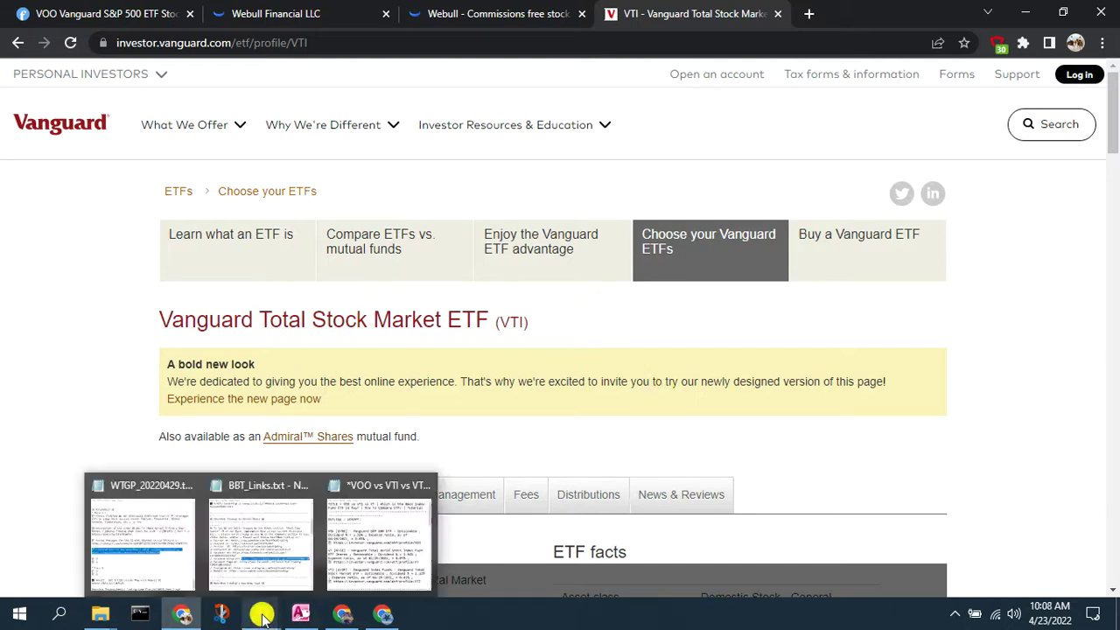
{"action": "left_click", "coordinate": [367, 564]}
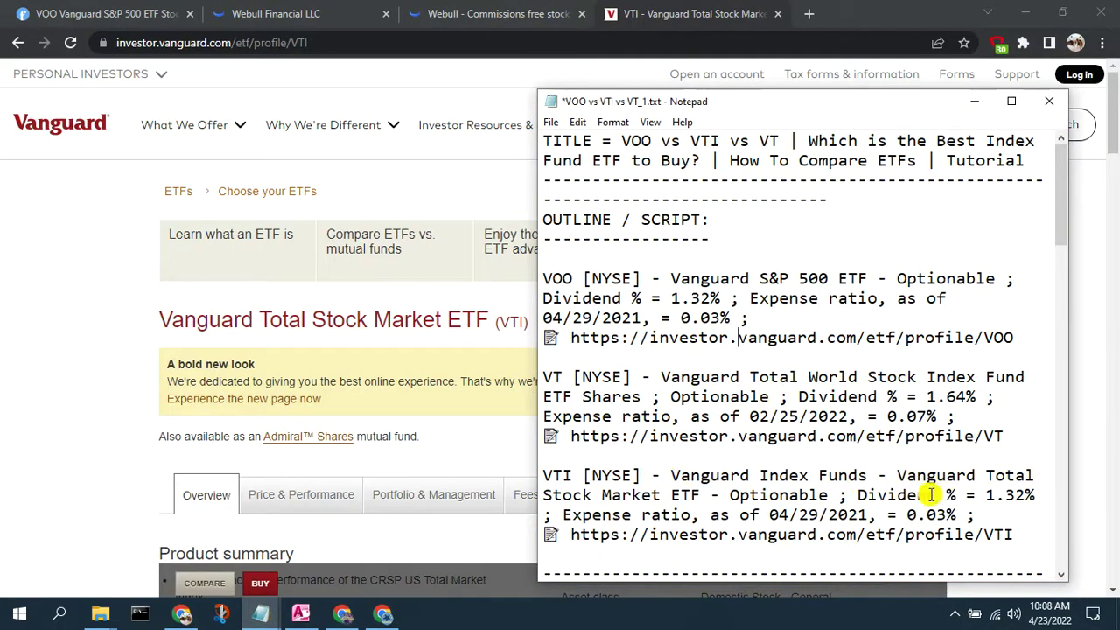
{"action": "left_click_drag", "start_coordinate": [858, 495], "coordinate": [1025, 495]}
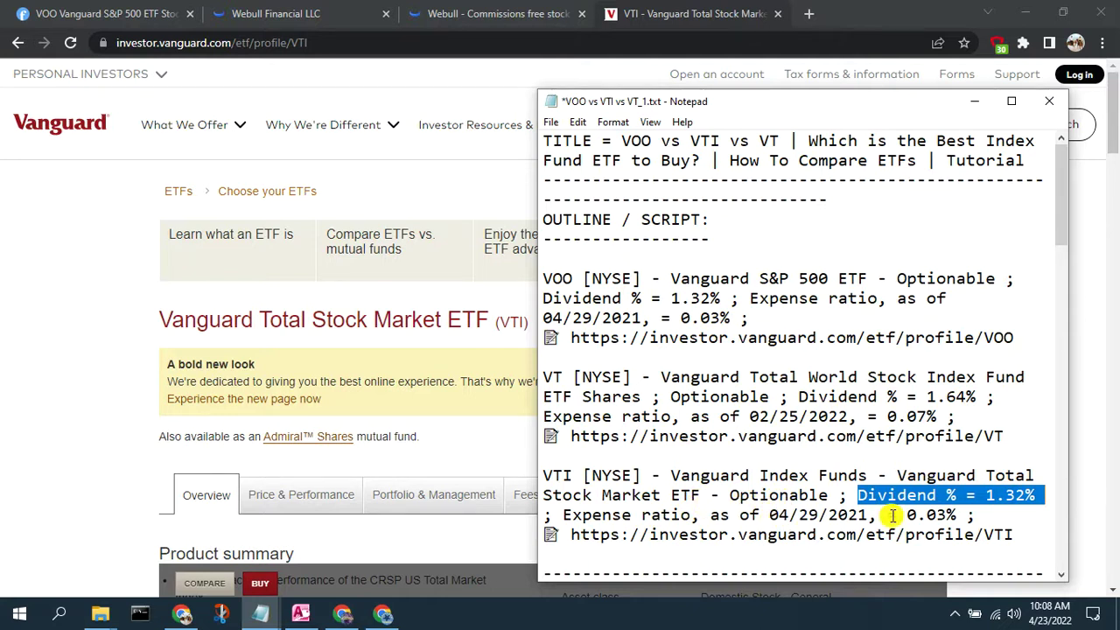
{"action": "left_click_drag", "start_coordinate": [907, 515], "coordinate": [967, 515]}
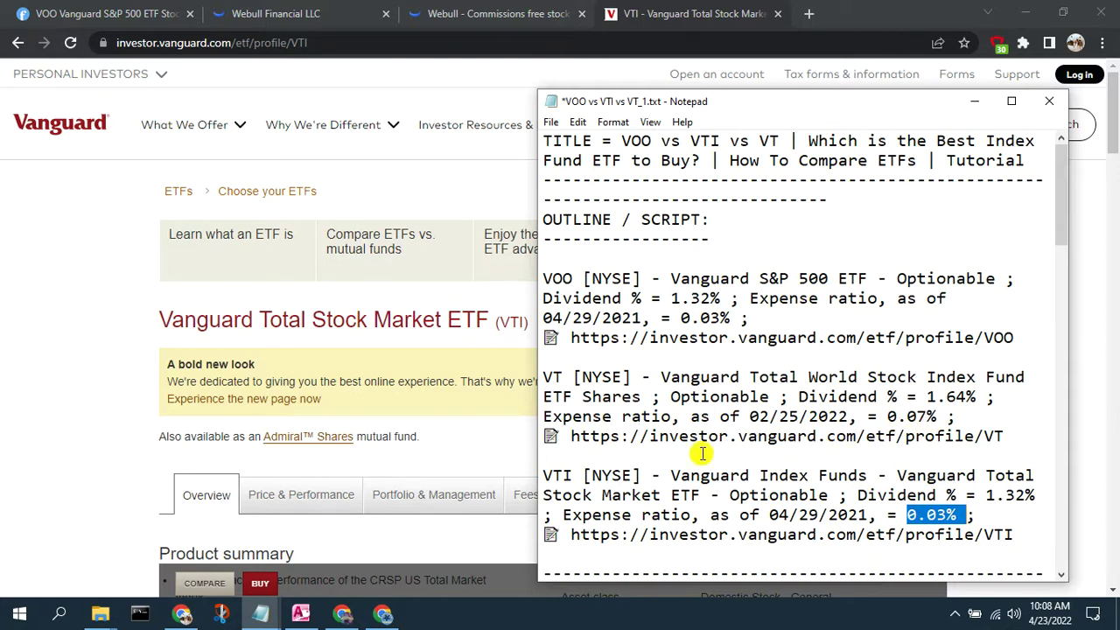
{"action": "left_click", "coordinate": [623, 449]}
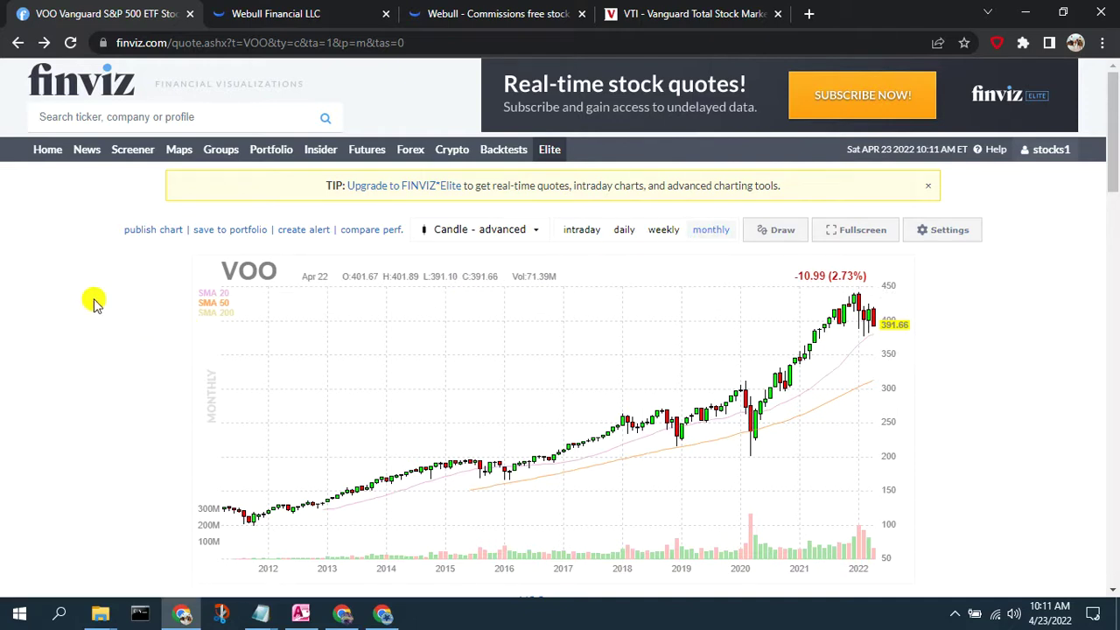
Compare the Finviz monthly charts by viewing VOO and moving on to VT and VTI
{"action": "scroll", "coordinate": [95, 302], "scroll_direction": "down", "scroll_amount": 1}
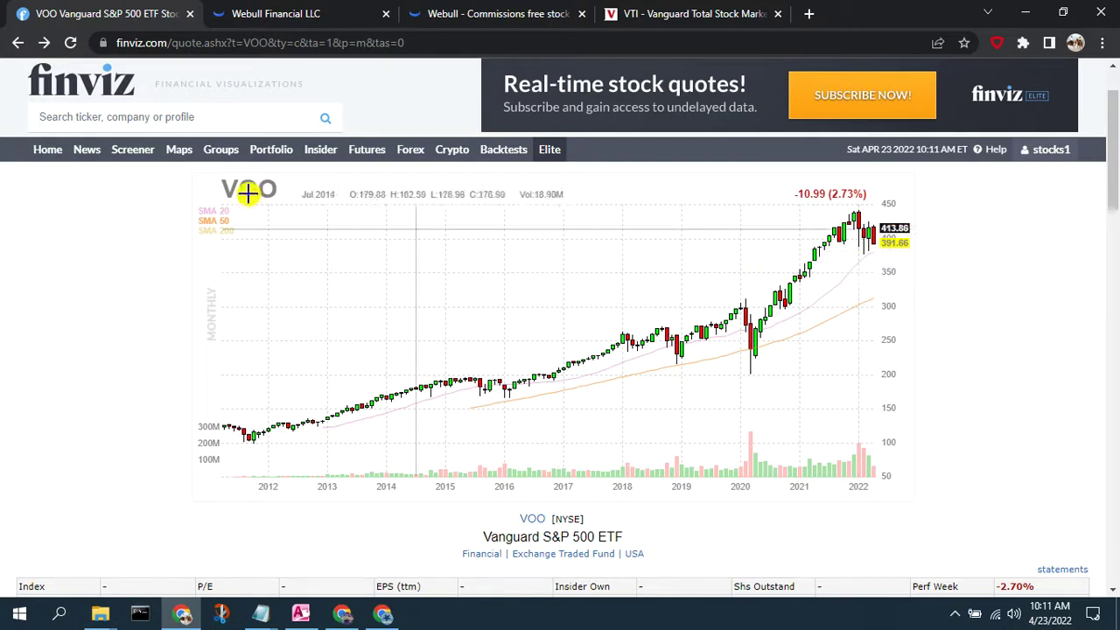
{"action": "left_click", "coordinate": [41, 43]}
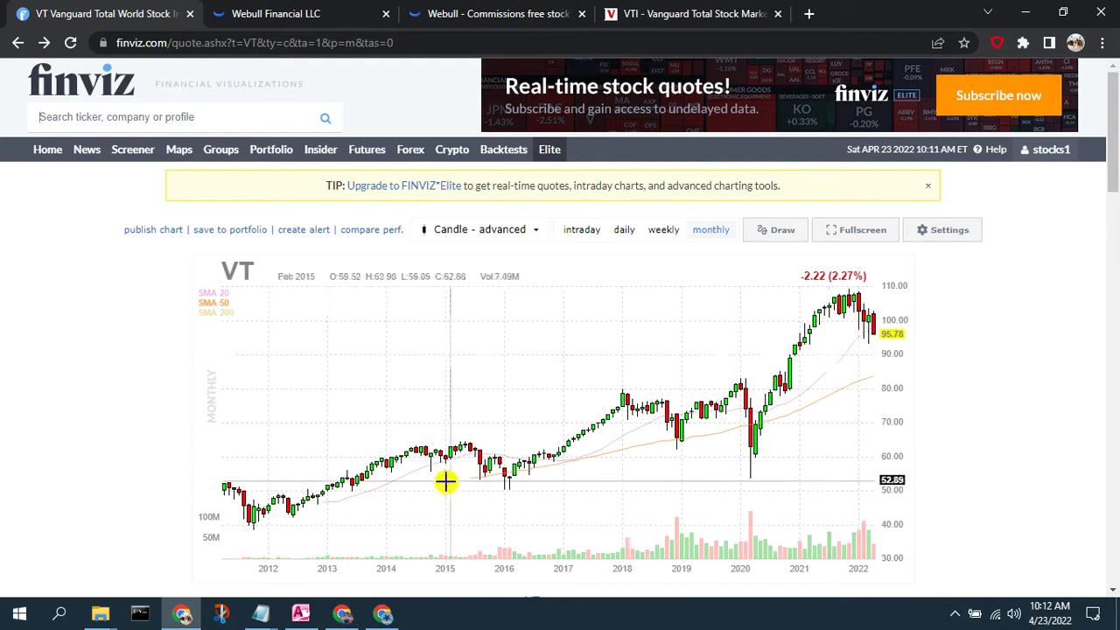
{"action": "left_click", "coordinate": [41, 44]}
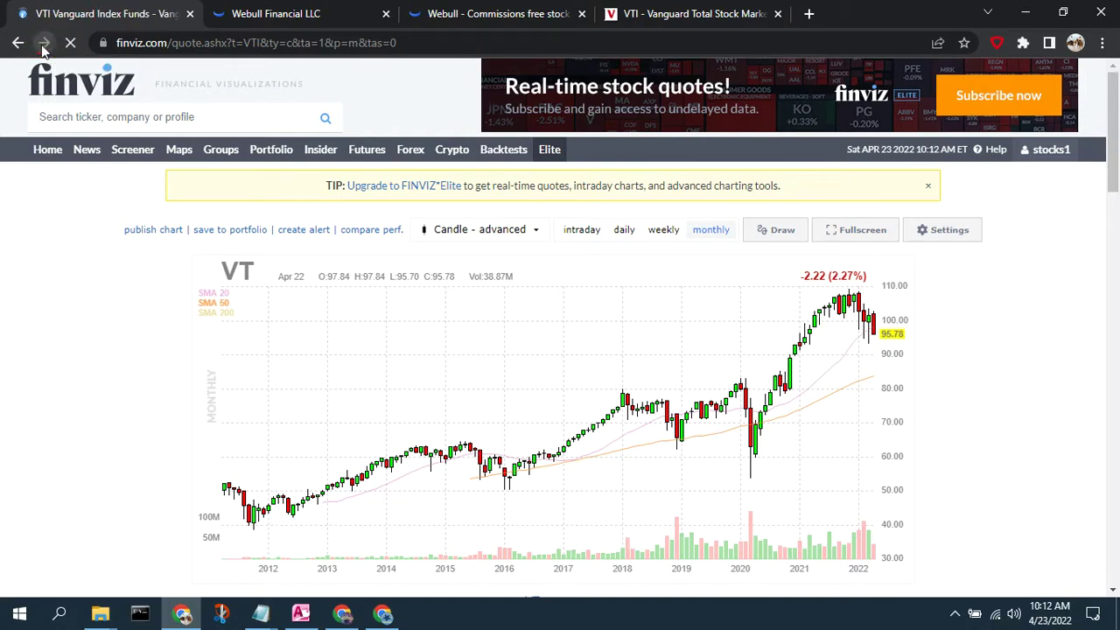
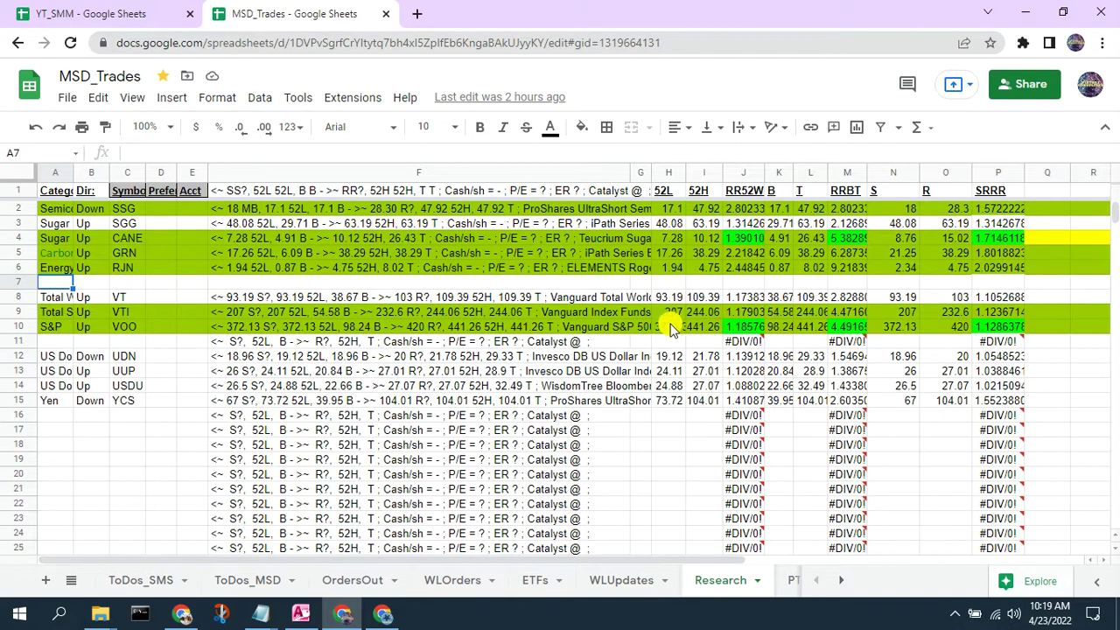
Switch to the Finviz browser window and examine VTI's monthly price chart and quote statistics
{"action": "left_click", "coordinate": [181, 614]}
{"action": "scroll", "coordinate": [665, 524], "scroll_direction": "down", "scroll_amount": 2}
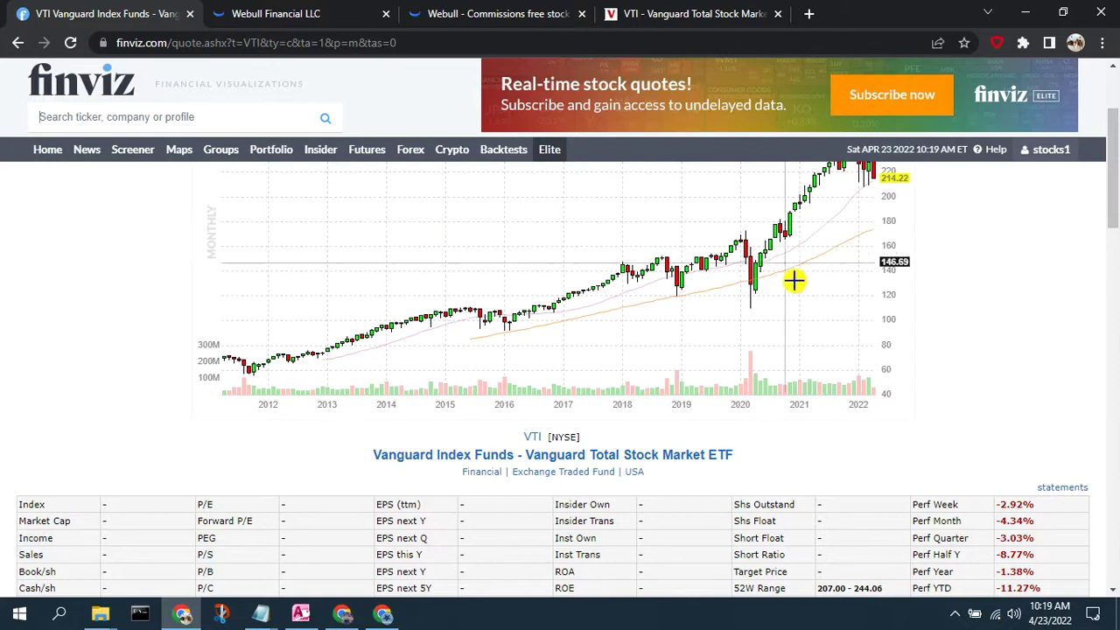
{"action": "scroll", "coordinate": [825, 307], "scroll_direction": "up", "scroll_amount": 1}
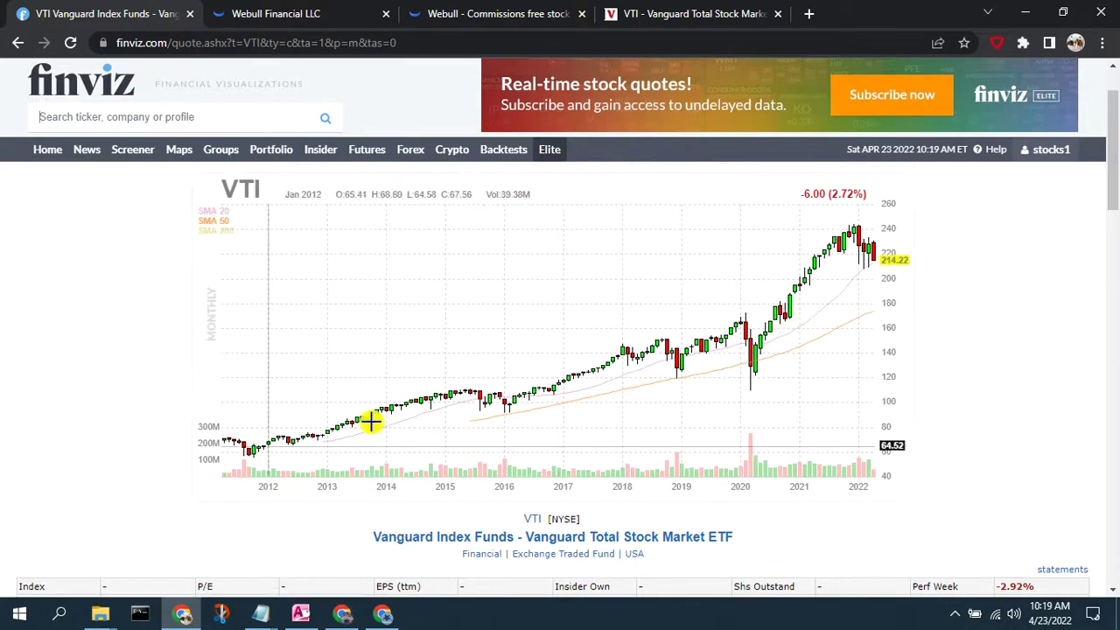
Switch to the MSD_Trades spreadsheet and inspect the RR52W, B and RRBT cells in the VOO row of the Research sheet
{"action": "left_click", "coordinate": [344, 616]}
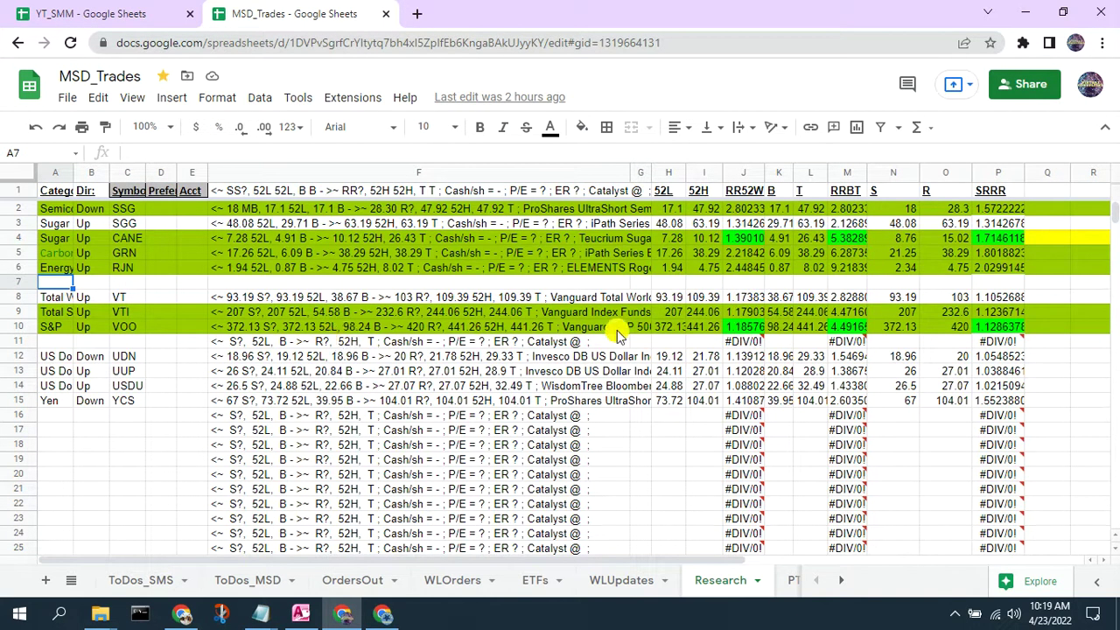
{"action": "left_click", "coordinate": [752, 328]}
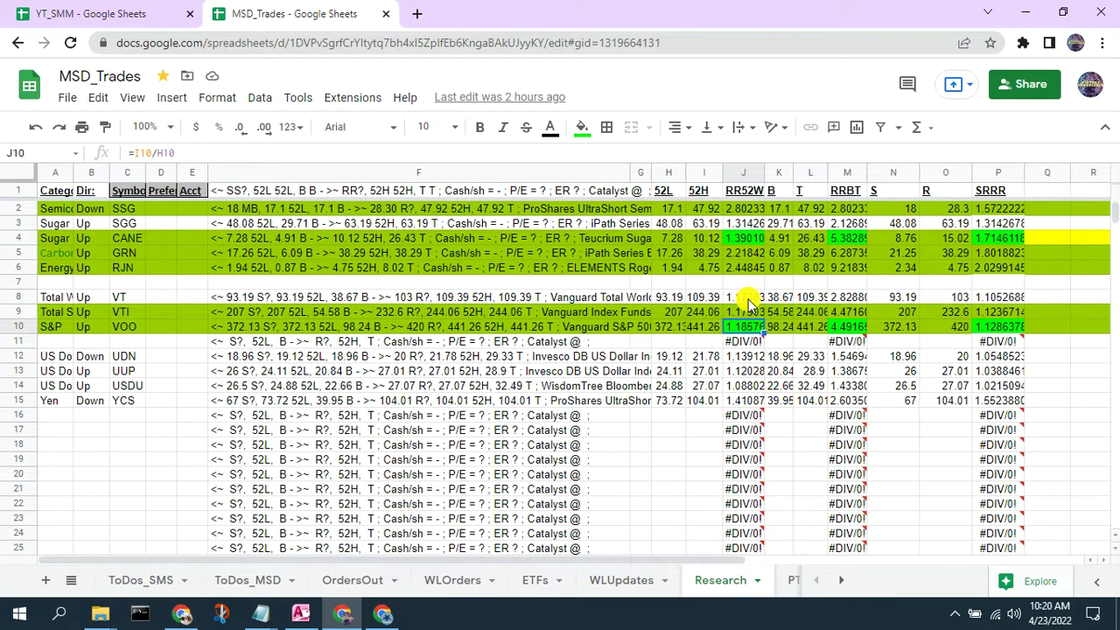
{"action": "left_click", "coordinate": [784, 329]}
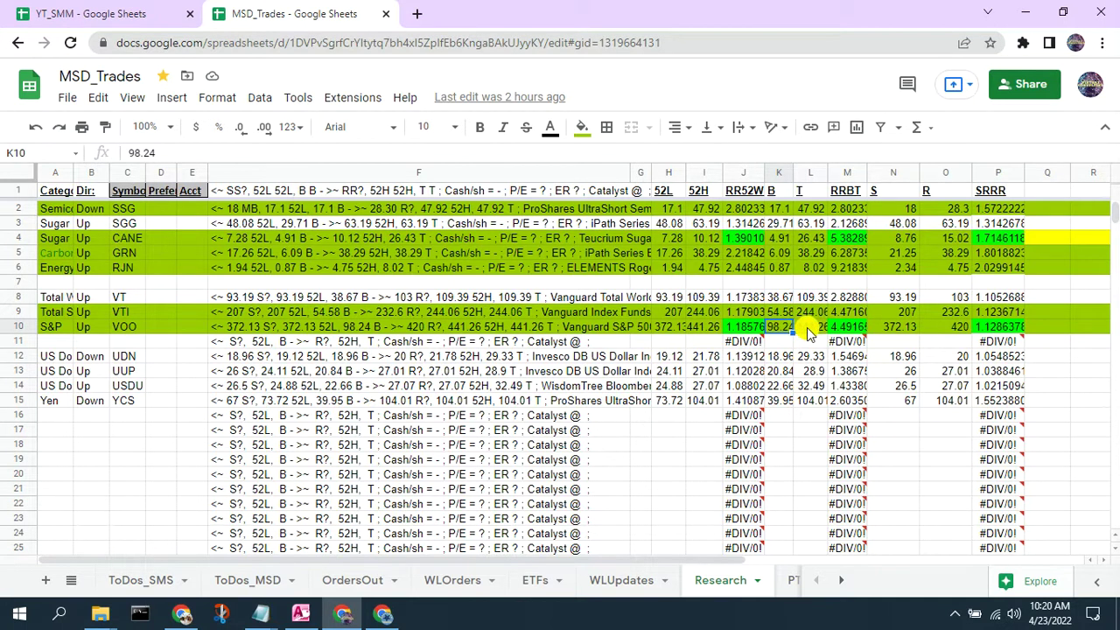
{"action": "left_click", "coordinate": [849, 329]}
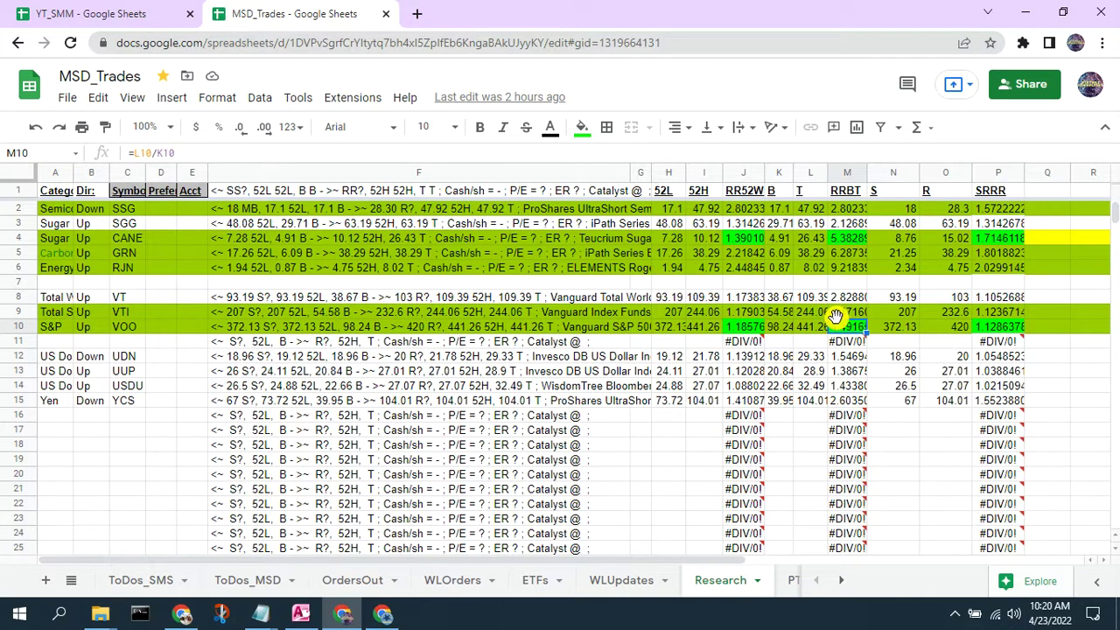
Compare VT's RRBT ratio with VOO's SRRR and RR52W ratios in the Research sheet, ending on the VOO symbol cell
{"action": "left_click", "coordinate": [845, 298]}
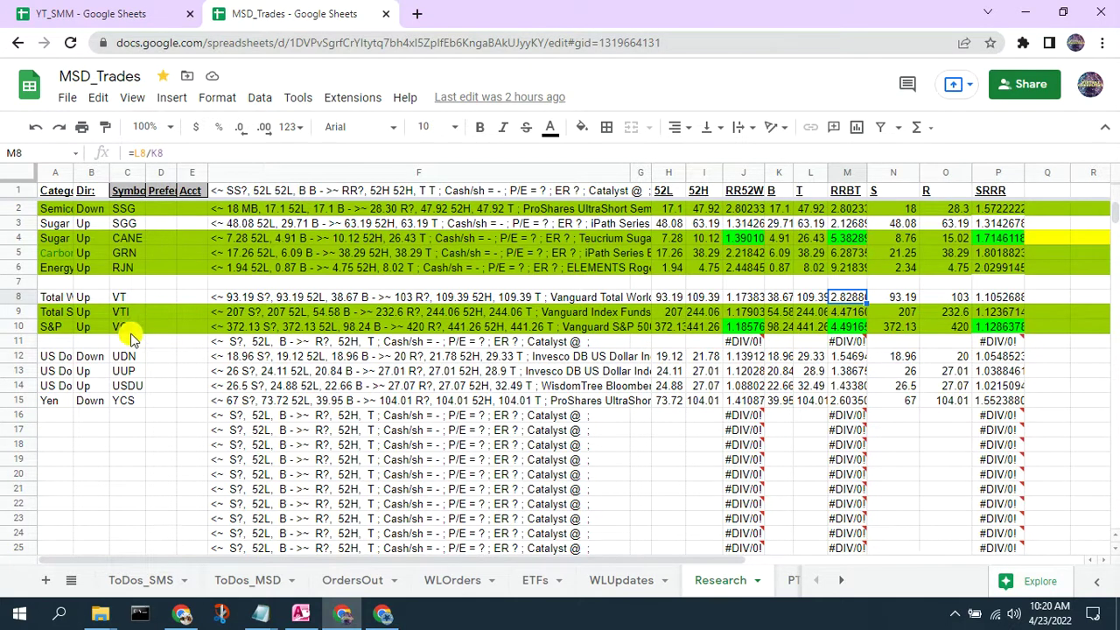
{"action": "left_click", "coordinate": [998, 329]}
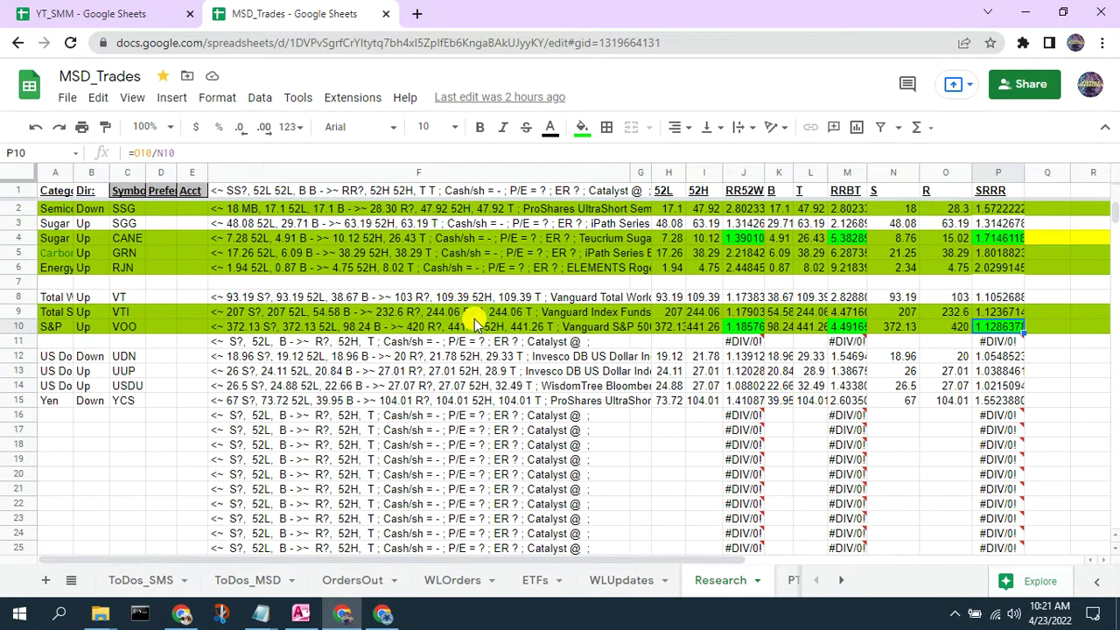
{"action": "left_click", "coordinate": [739, 328]}
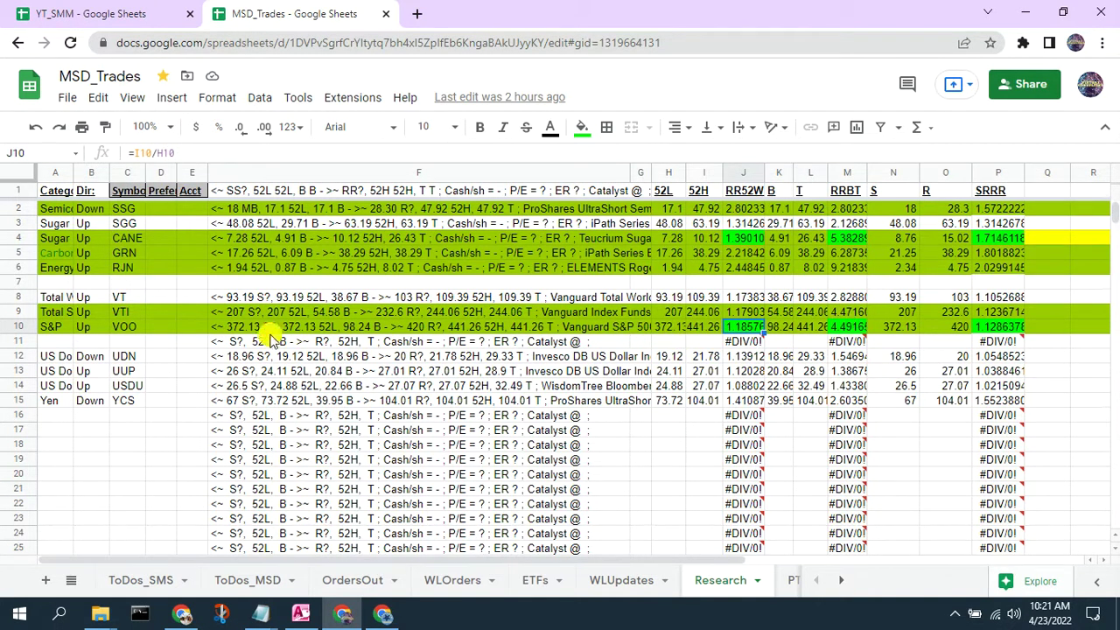
{"action": "left_click", "coordinate": [124, 328]}
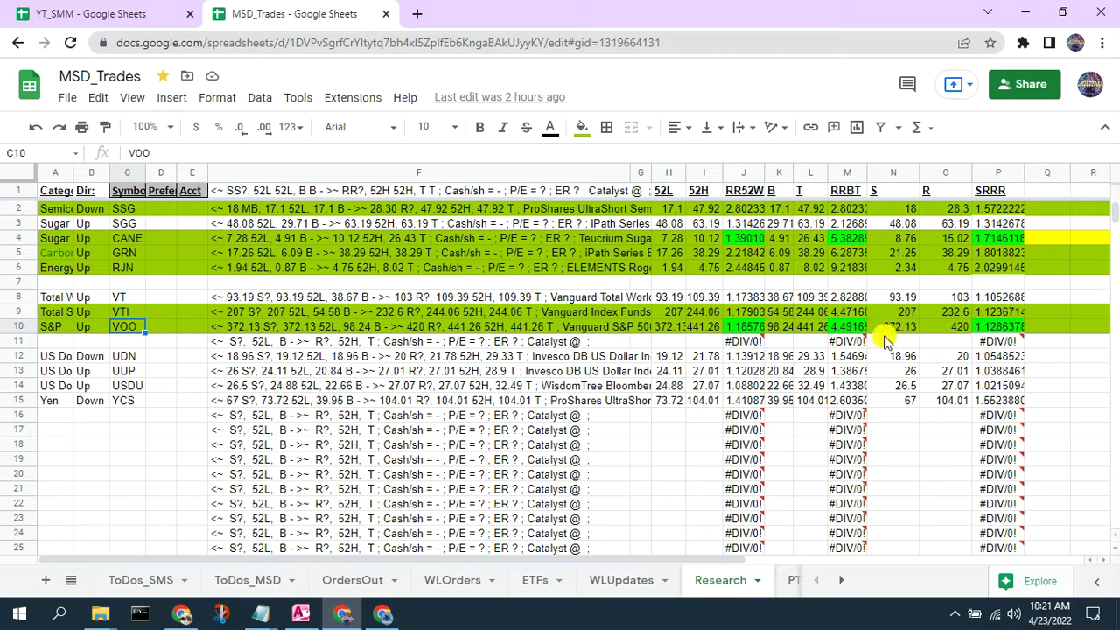
{"action": "mouse_move", "coordinate": [859, 343]}
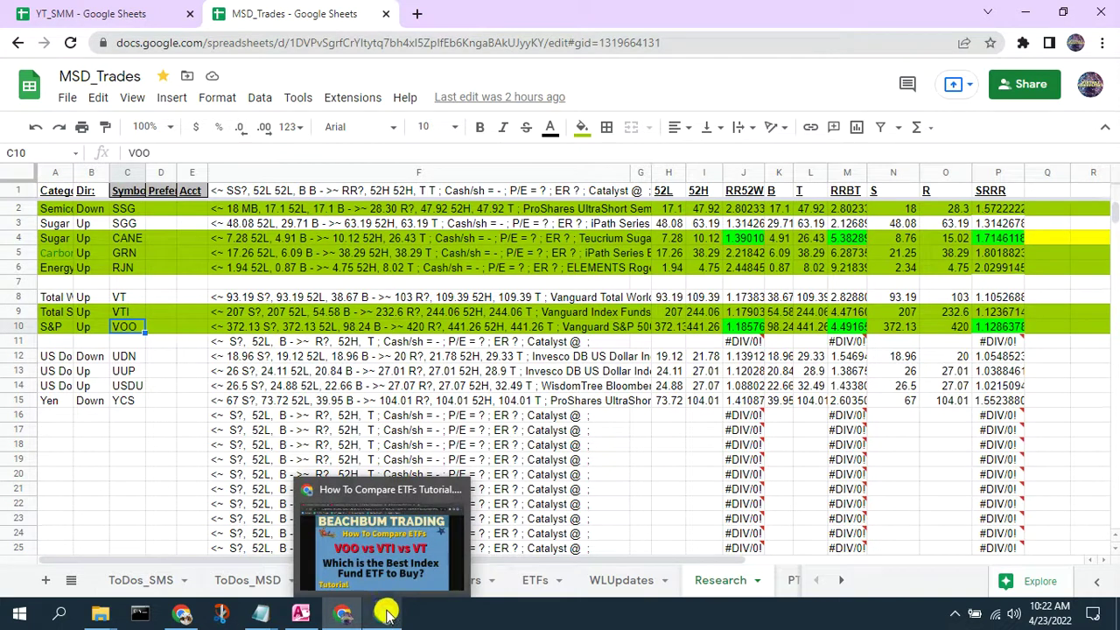
Switch to the BeachBum Trading browser window and view its website, Twitter, Facebook, Pinterest and Instagram pages, returning to the YouTube channel
{"action": "left_click", "coordinate": [400, 564]}
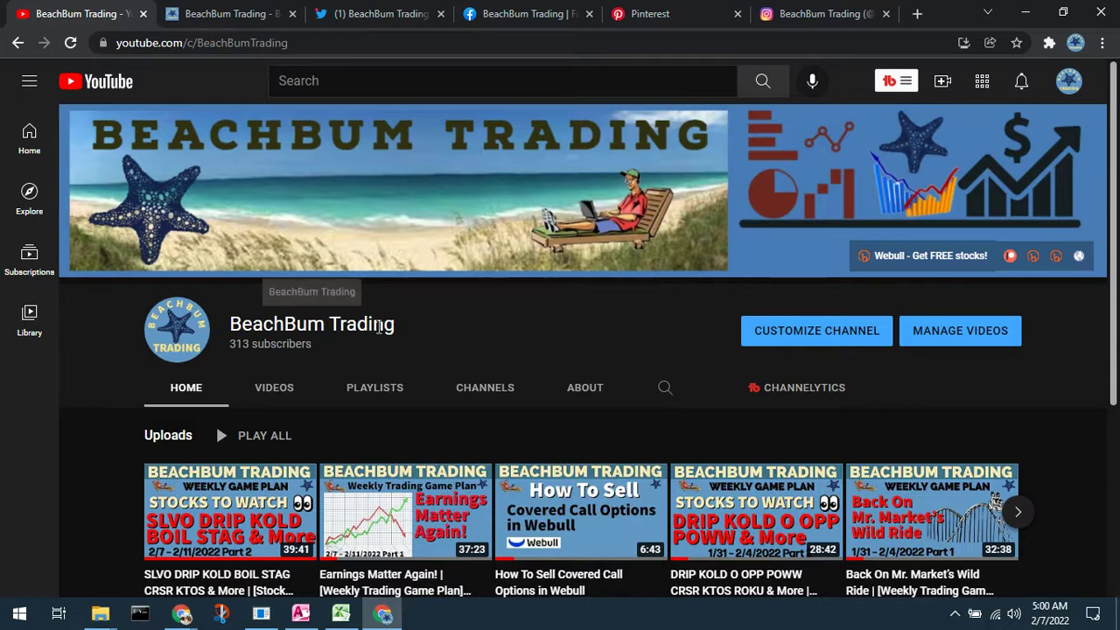
{"action": "left_click", "coordinate": [236, 15]}
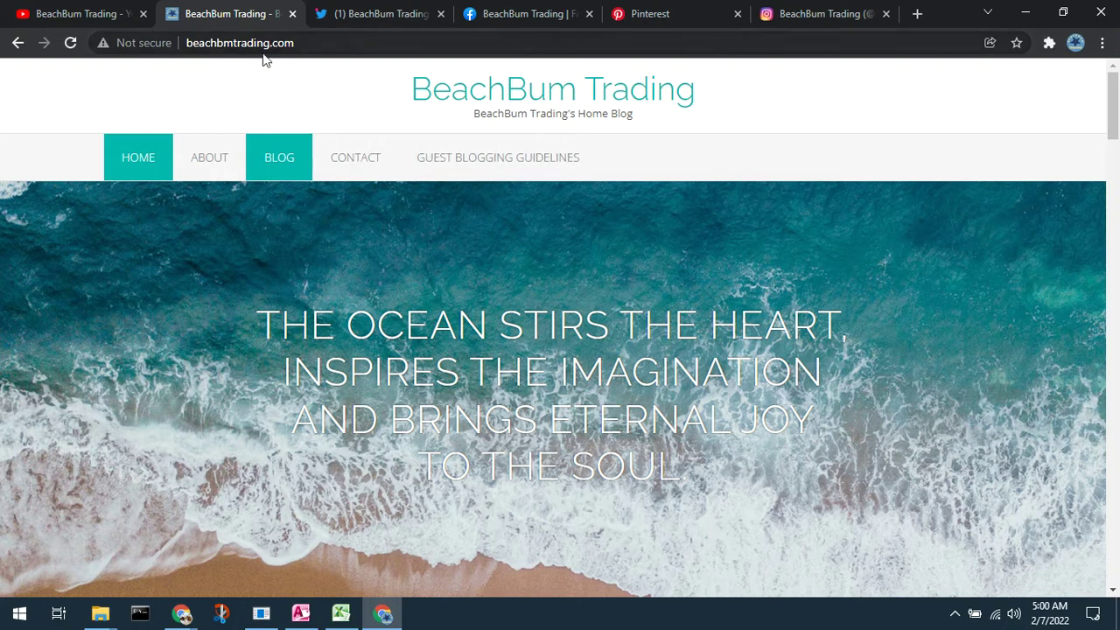
{"action": "left_click", "coordinate": [389, 19]}
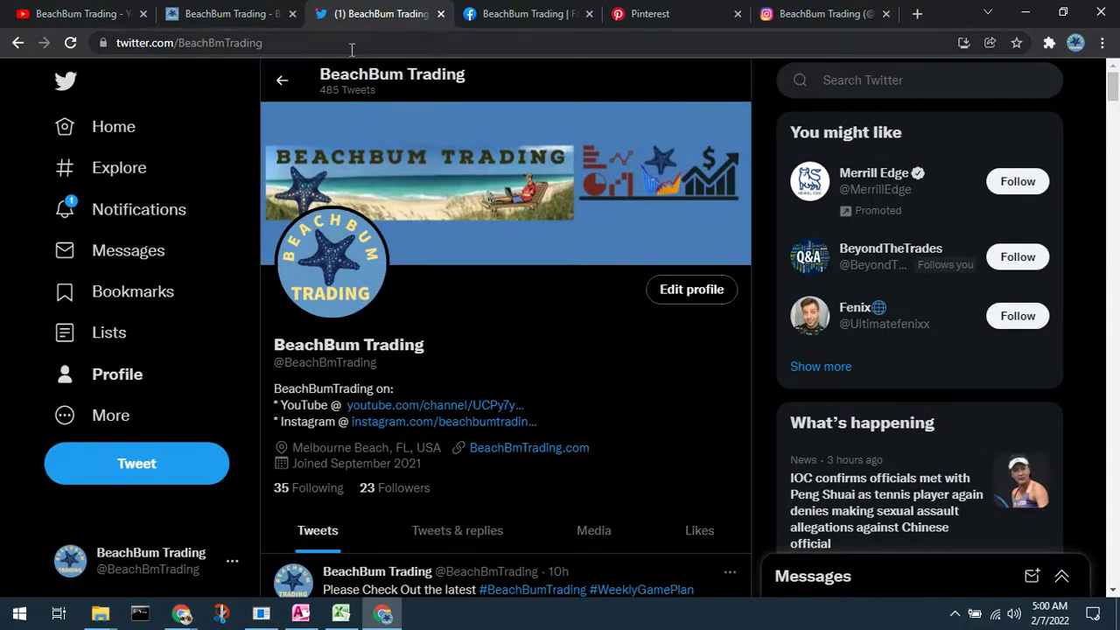
{"action": "left_click", "coordinate": [515, 19]}
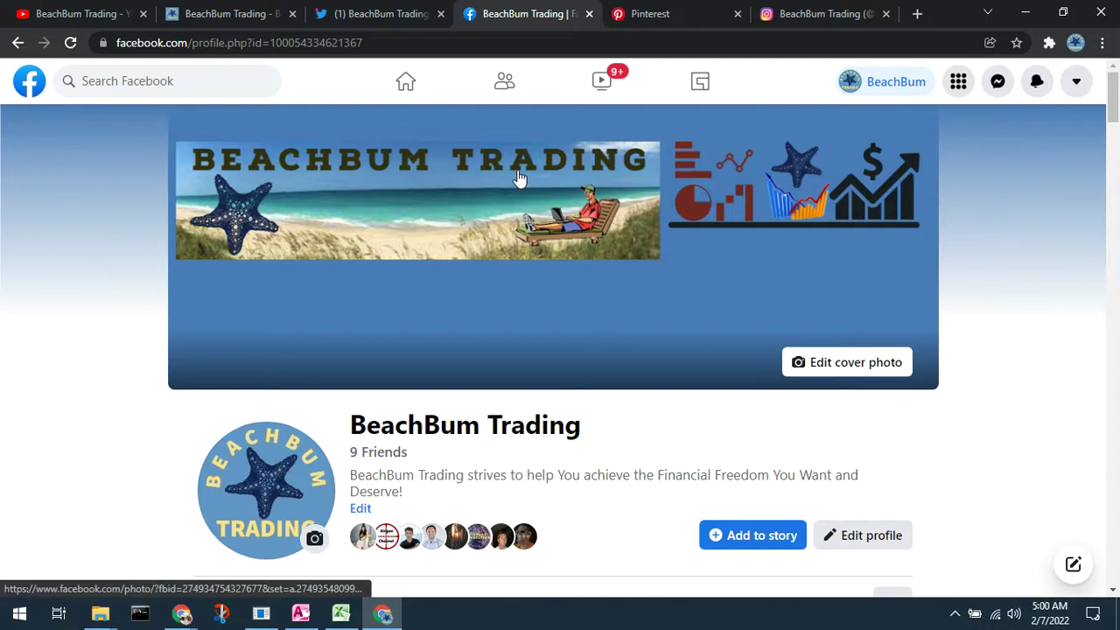
{"action": "left_click", "coordinate": [655, 18]}
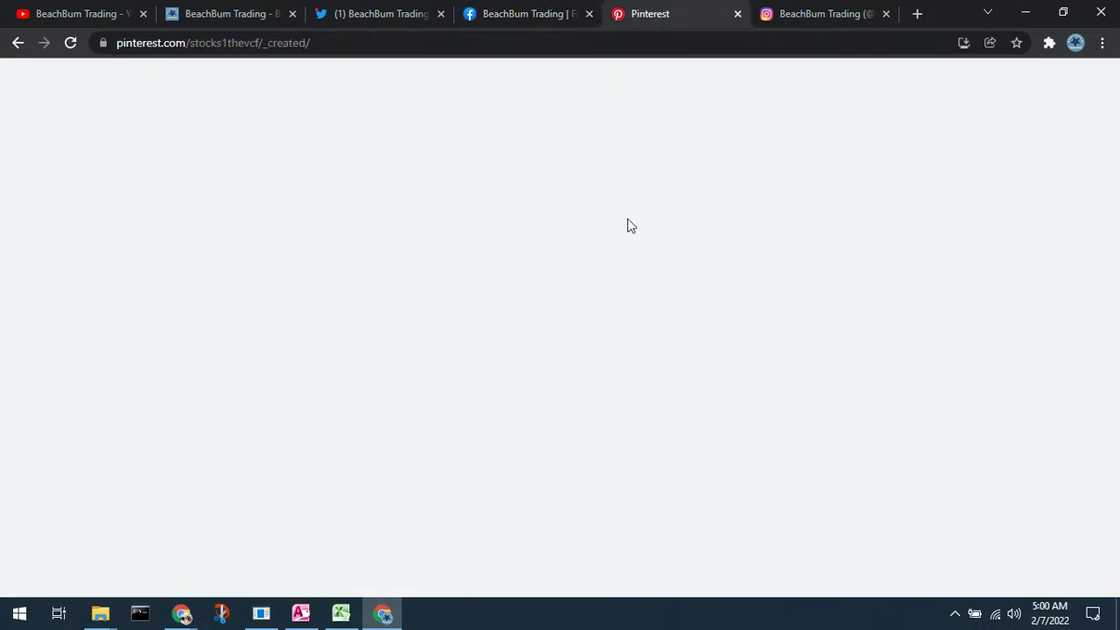
{"action": "left_click", "coordinate": [812, 16]}
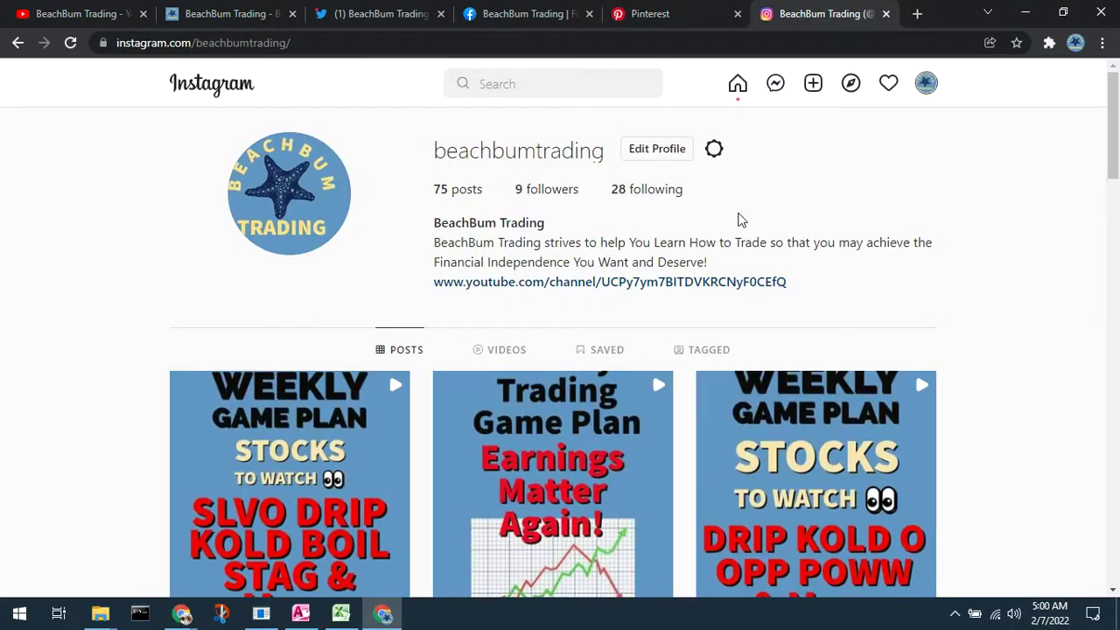
{"action": "left_click", "coordinate": [102, 14]}
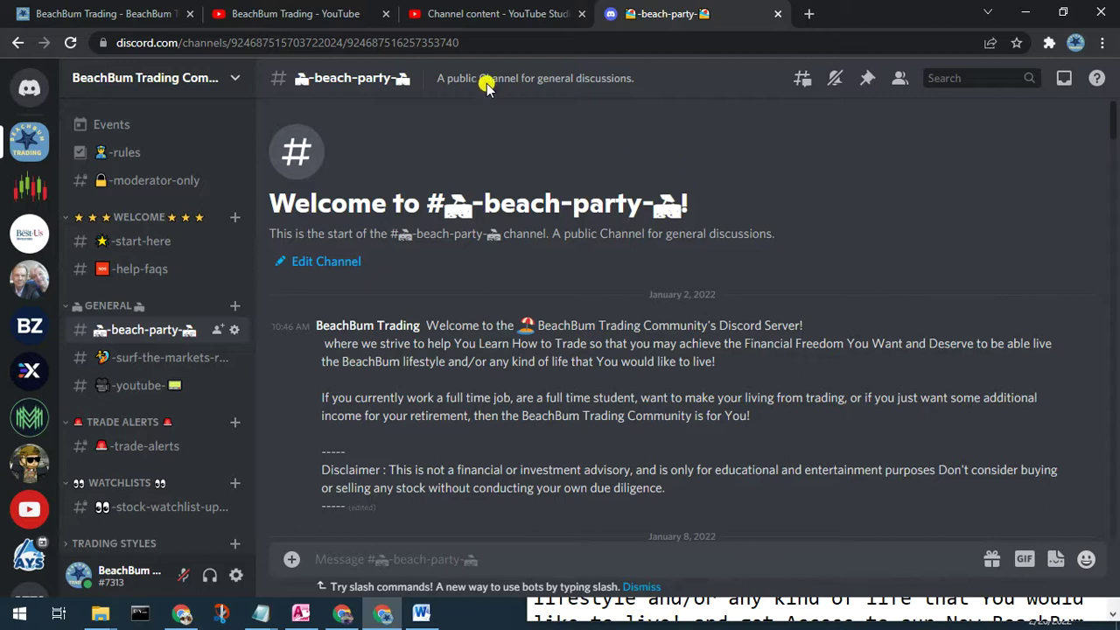
View the beachbmtrading.com blog and the YouTube channel's About links, returning to the beach-party channel on Discord
{"action": "left_click", "coordinate": [151, 14]}
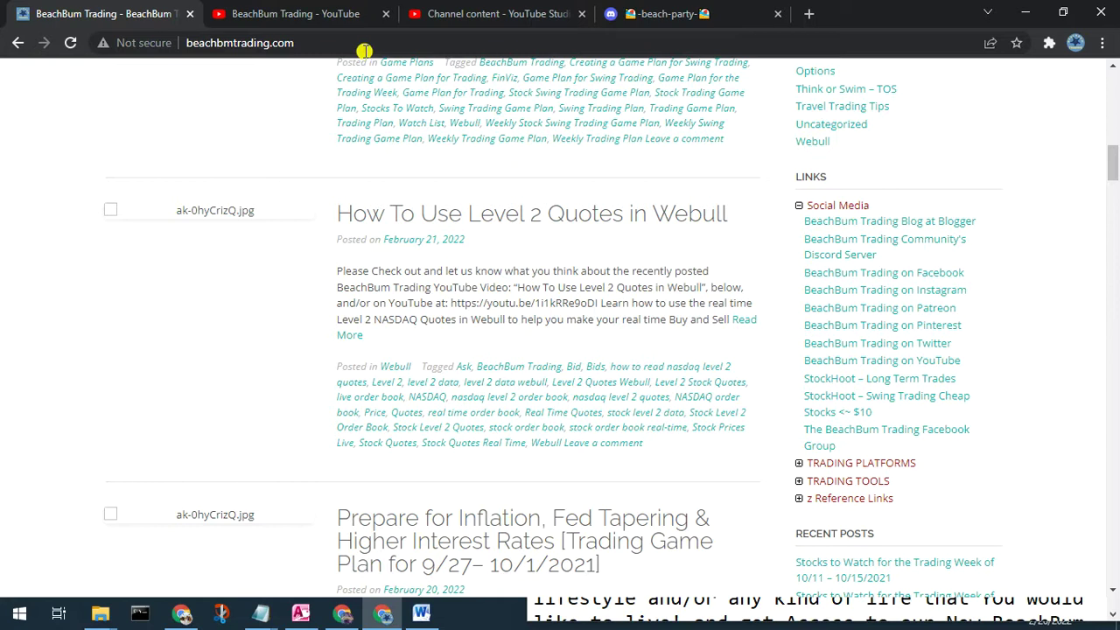
{"action": "left_click", "coordinate": [273, 13]}
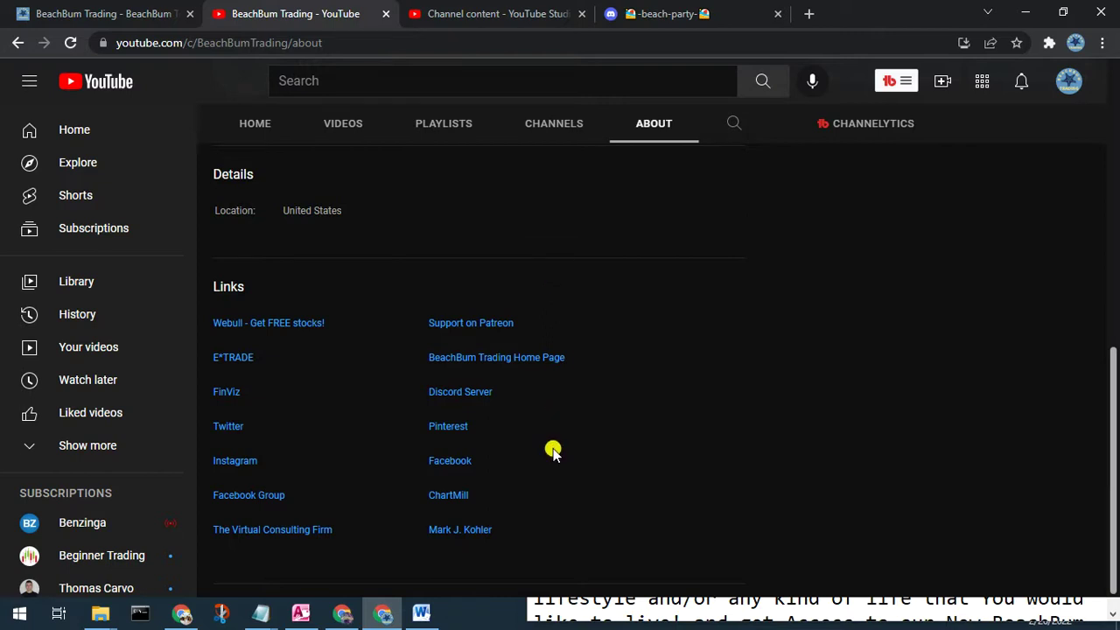
{"action": "left_click", "coordinate": [657, 13]}
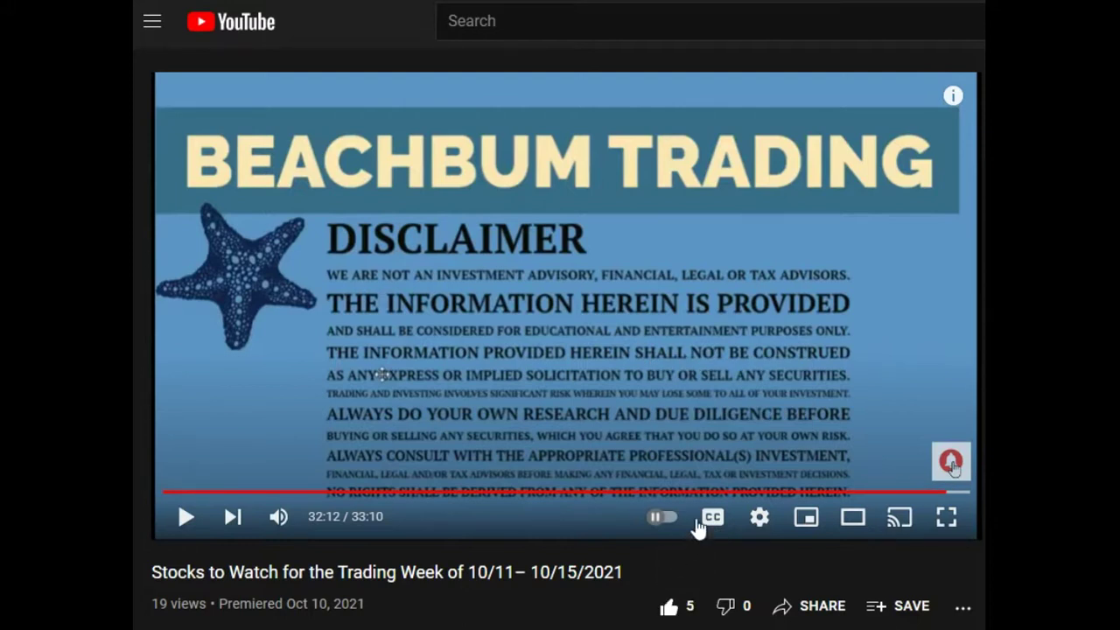
Look over the comment area below the Stocks to Watch for the Trading Week of 10/11– 10/15/2021 video and return to the player
{"action": "mouse_move", "coordinate": [958, 470]}
{"action": "scroll", "coordinate": [594, 448], "scroll_direction": "down", "scroll_amount": 5}
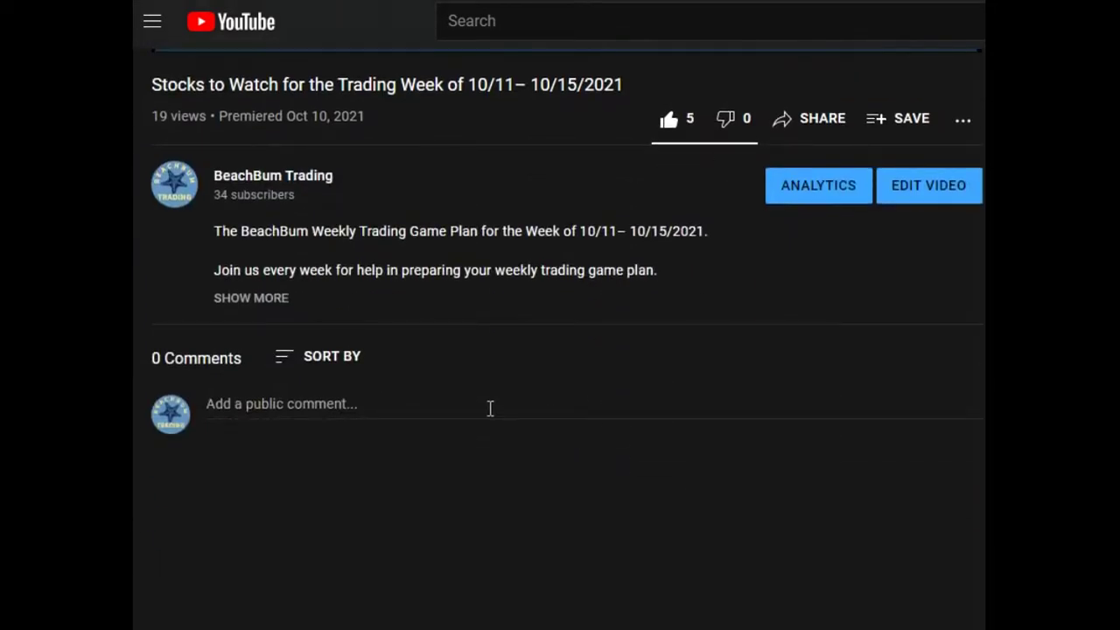
{"action": "left_click", "coordinate": [490, 403]}
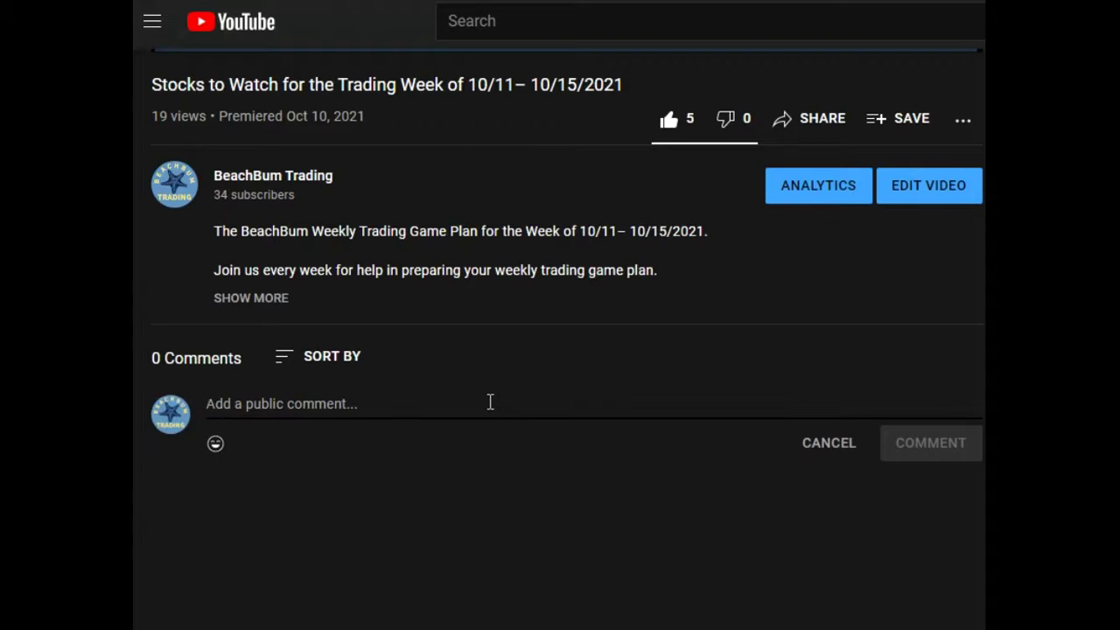
{"action": "scroll", "coordinate": [490, 401], "scroll_direction": "up", "scroll_amount": 1}
{"action": "scroll", "coordinate": [490, 402], "scroll_direction": "up", "scroll_amount": 4}
{"action": "scroll", "coordinate": [490, 406], "scroll_direction": "down", "scroll_amount": 1}
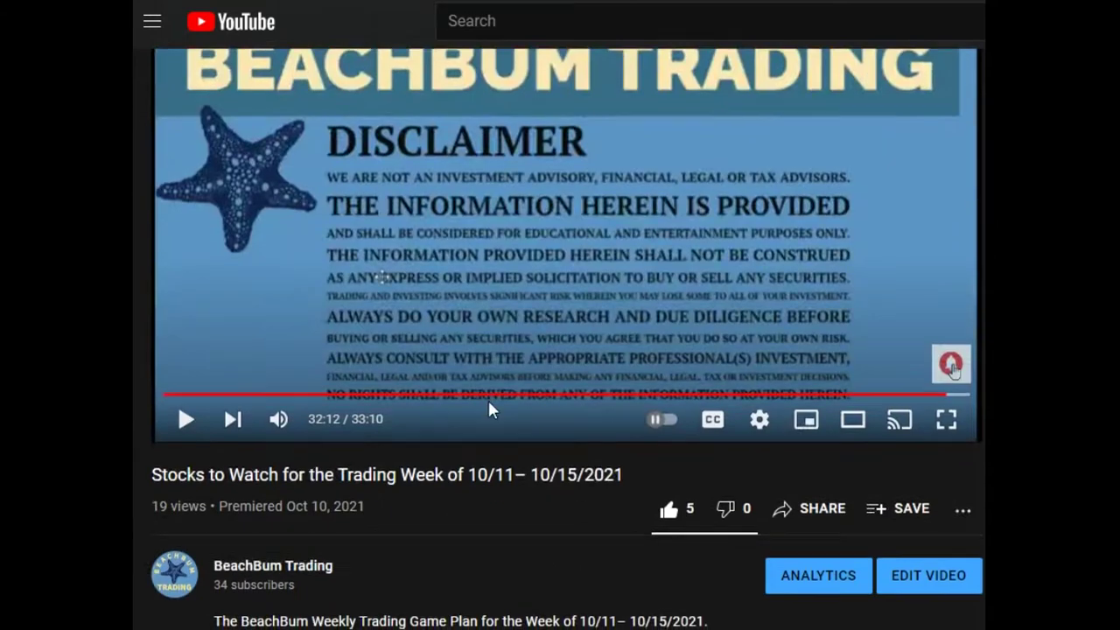
{"action": "scroll", "coordinate": [490, 409], "scroll_direction": "up", "scroll_amount": 1}
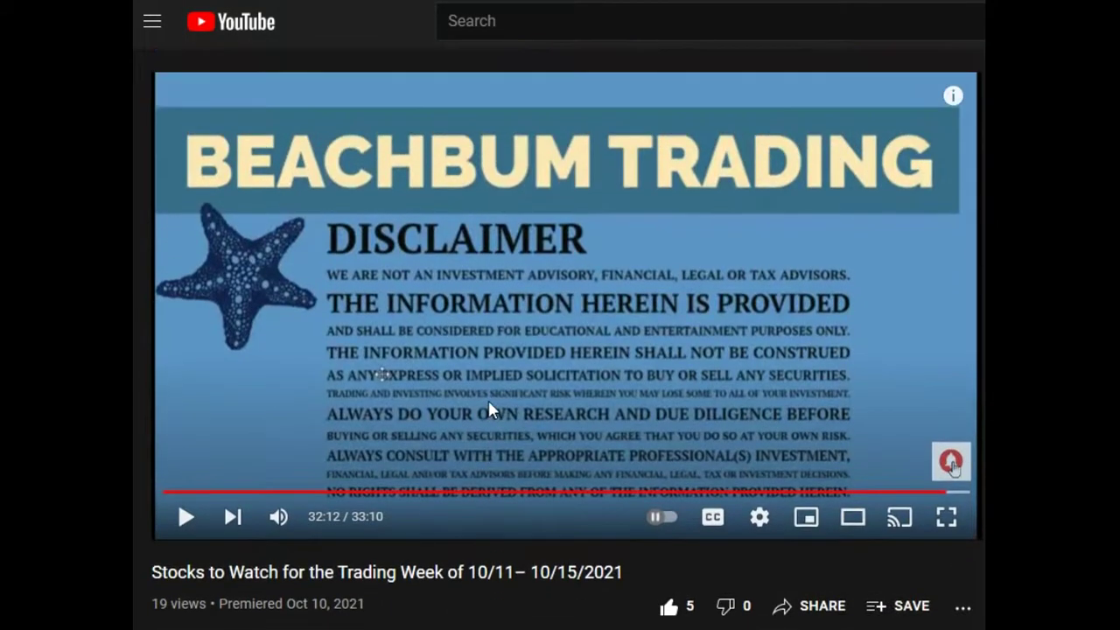